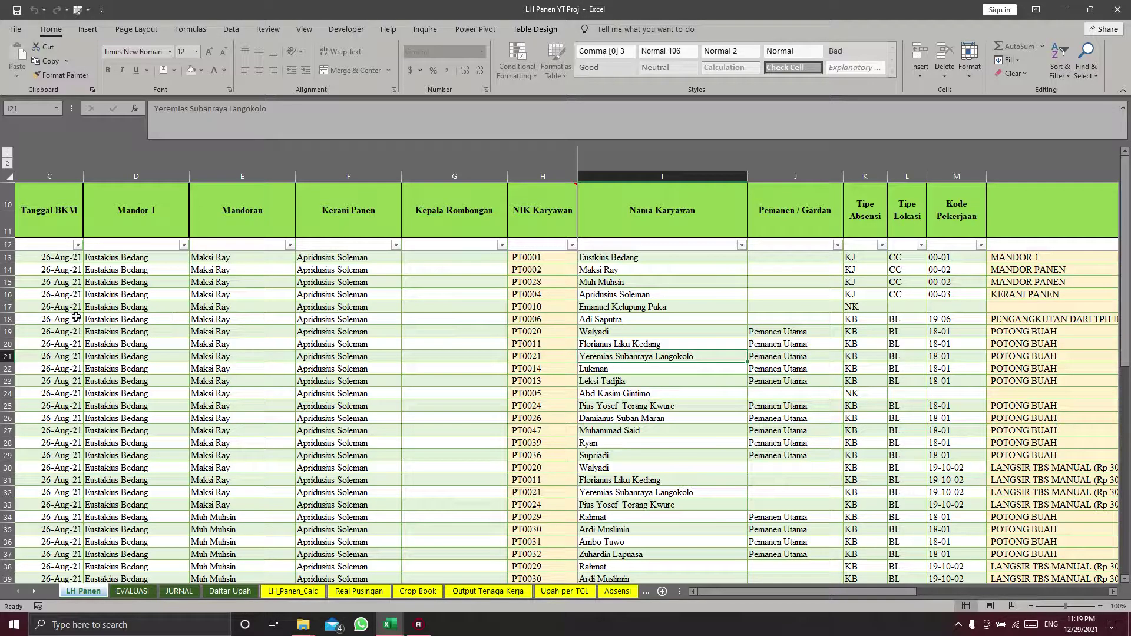
Examine the LH Panen table's columns across to Keterangan and the EVALUASI sheet's columns across to Total Biaya
{"action": "left_click_drag", "start_coordinate": [710, 594], "coordinate": [704, 593]}
{"action": "left_click_drag", "start_coordinate": [750, 593], "coordinate": [946, 593]}
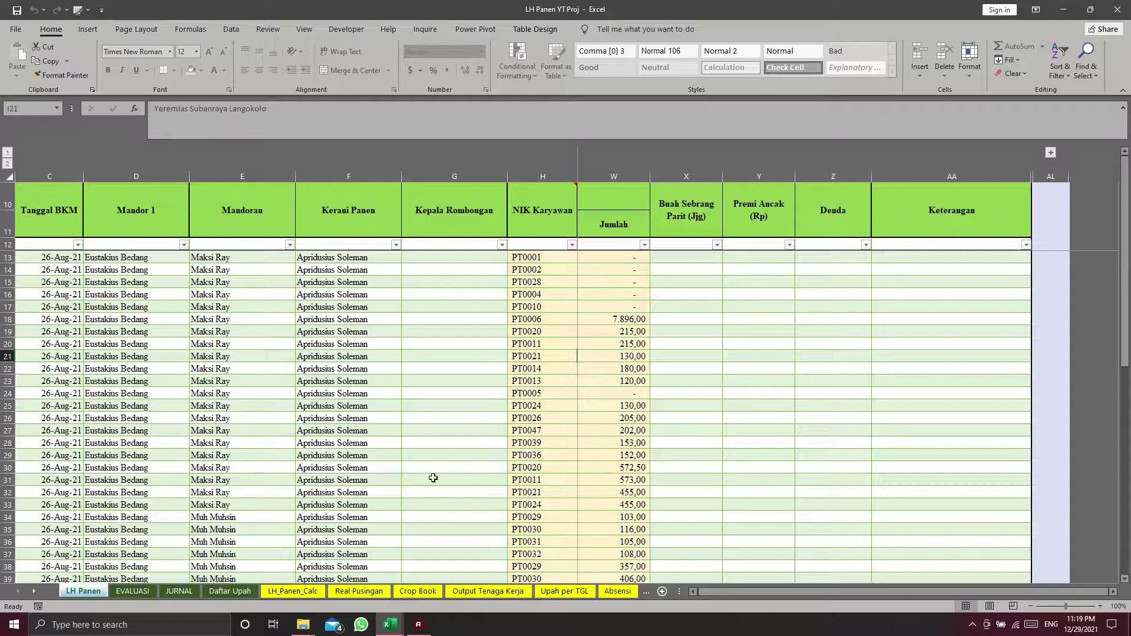
{"action": "left_click", "coordinate": [130, 594]}
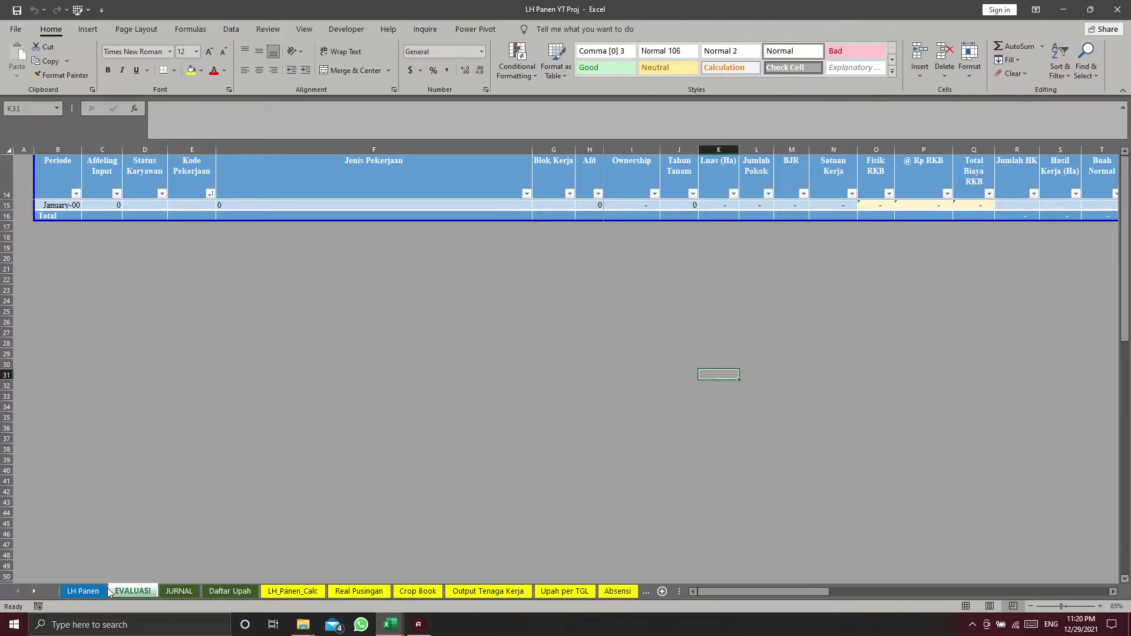
{"action": "left_click", "coordinate": [82, 591]}
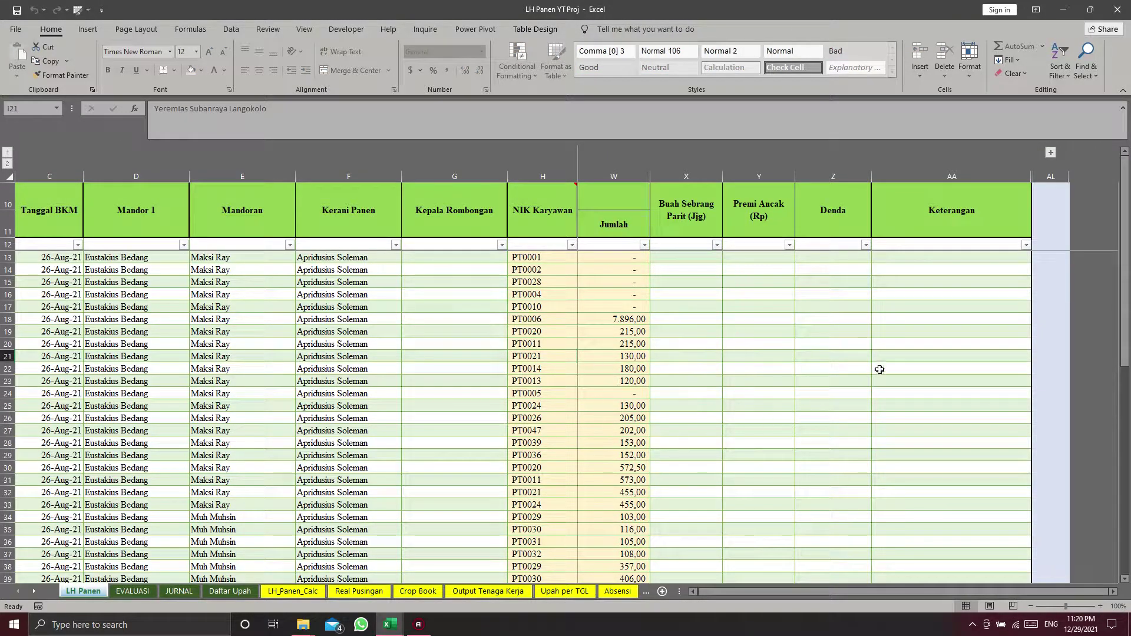
{"action": "left_click", "coordinate": [132, 591]}
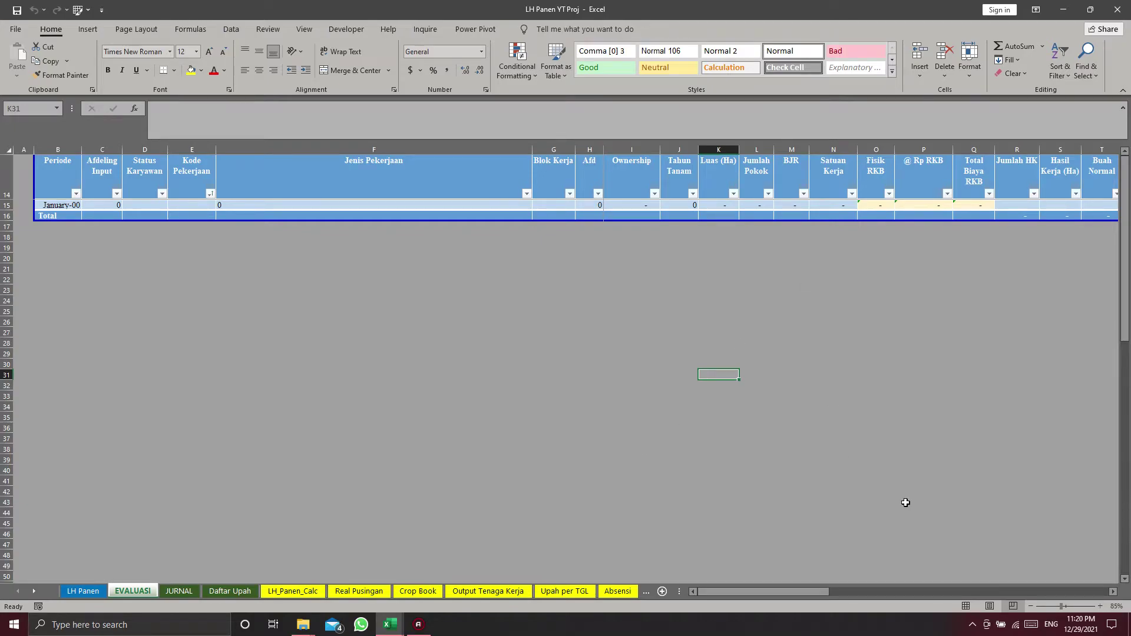
{"action": "left_click_drag", "start_coordinate": [786, 595], "coordinate": [1054, 583]}
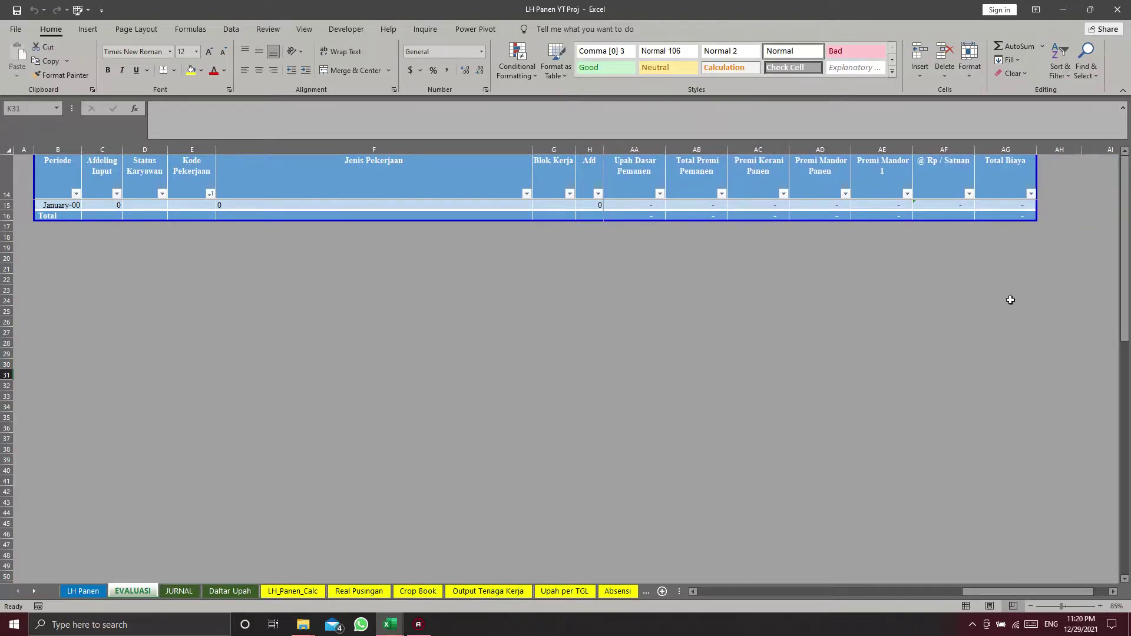
{"action": "left_click", "coordinate": [999, 206]}
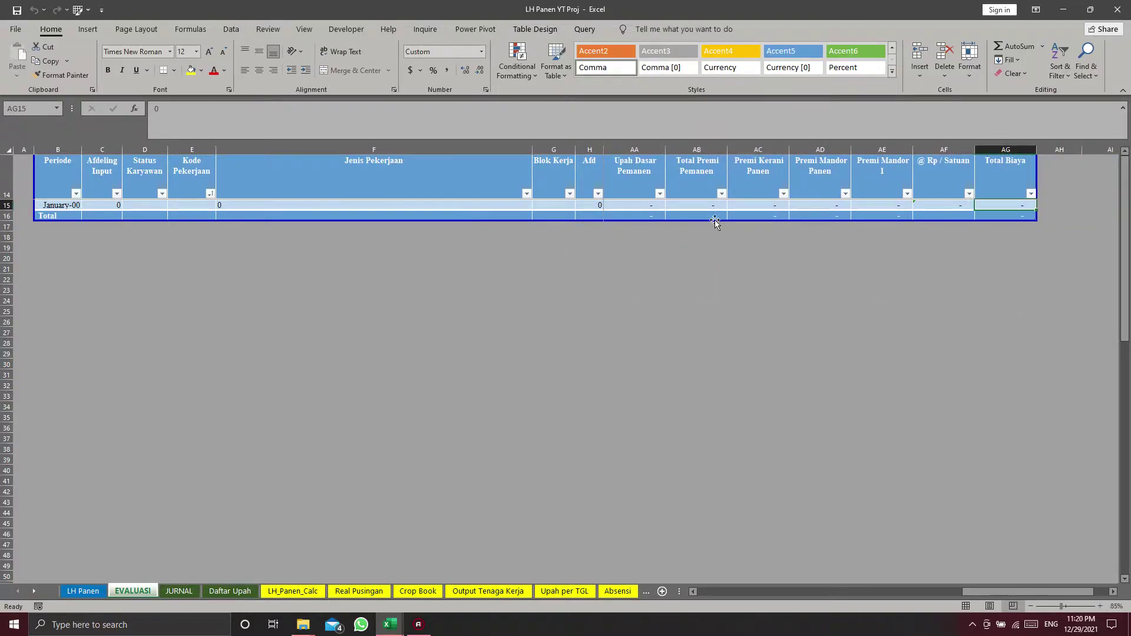
Review the JURNAL, Daftar Upah and LH_Panen_Calc sheets, comparing the calculation columns with the LH Panen input table
{"action": "left_click", "coordinate": [180, 590]}
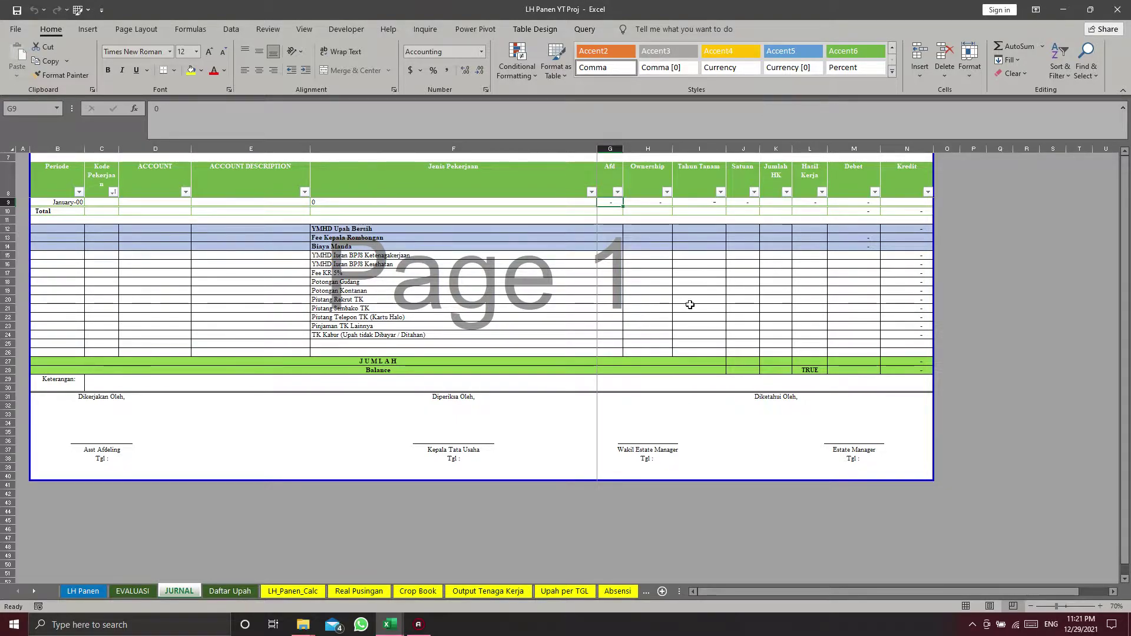
{"action": "left_click", "coordinate": [233, 590]}
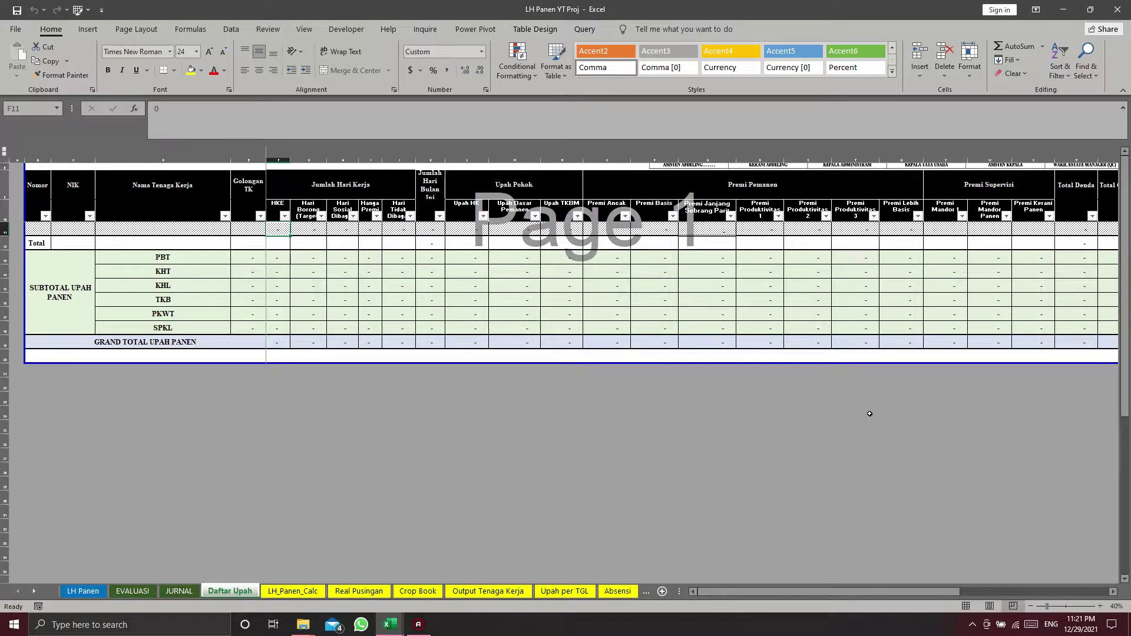
{"action": "left_click_drag", "start_coordinate": [791, 593], "coordinate": [807, 592]}
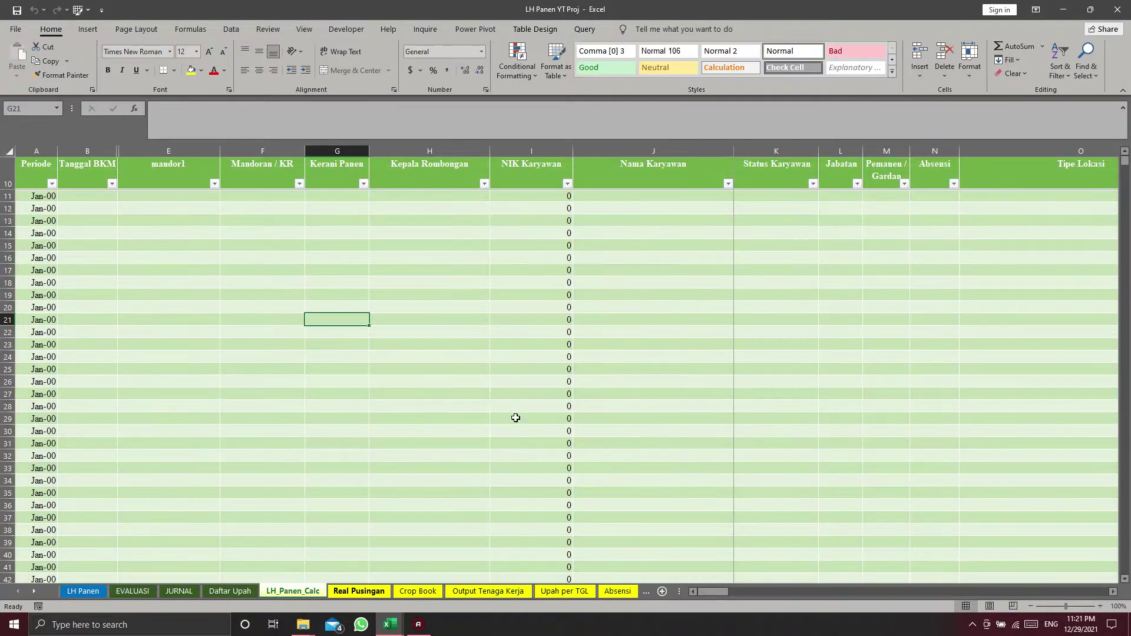
{"action": "left_click_drag", "start_coordinate": [719, 596], "coordinate": [1072, 593]}
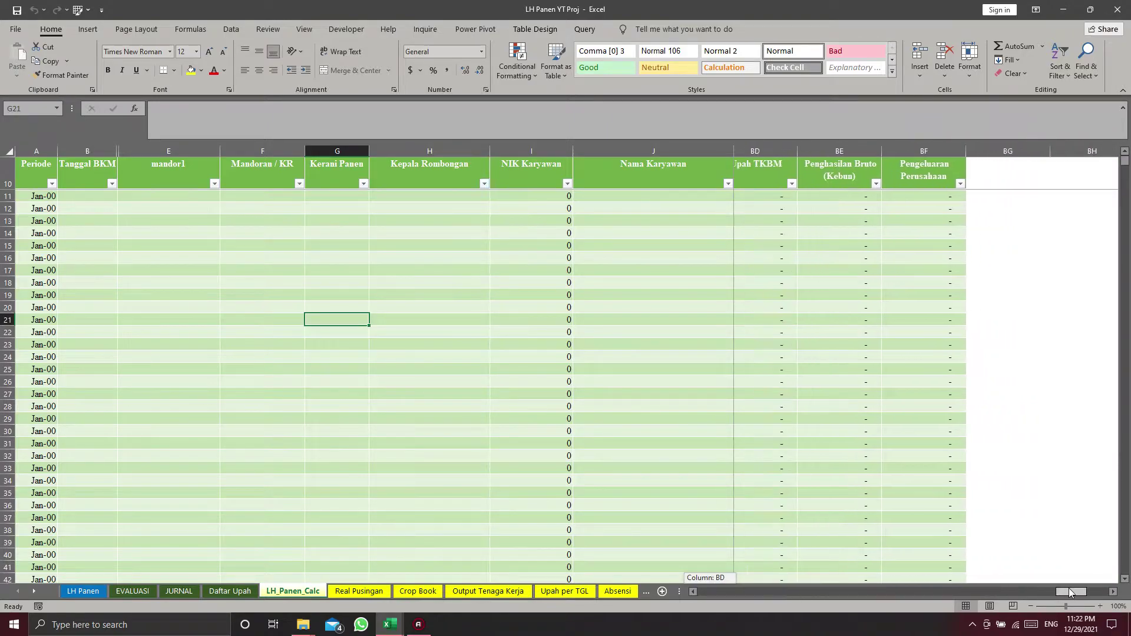
{"action": "left_click", "coordinate": [83, 591]}
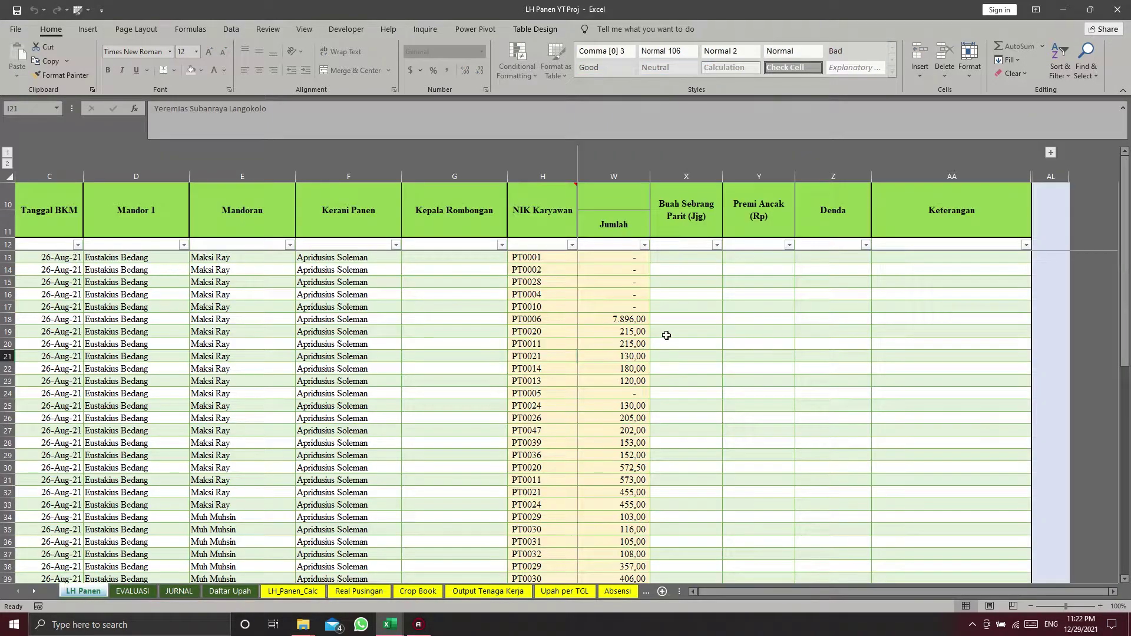
{"action": "left_click", "coordinate": [296, 591]}
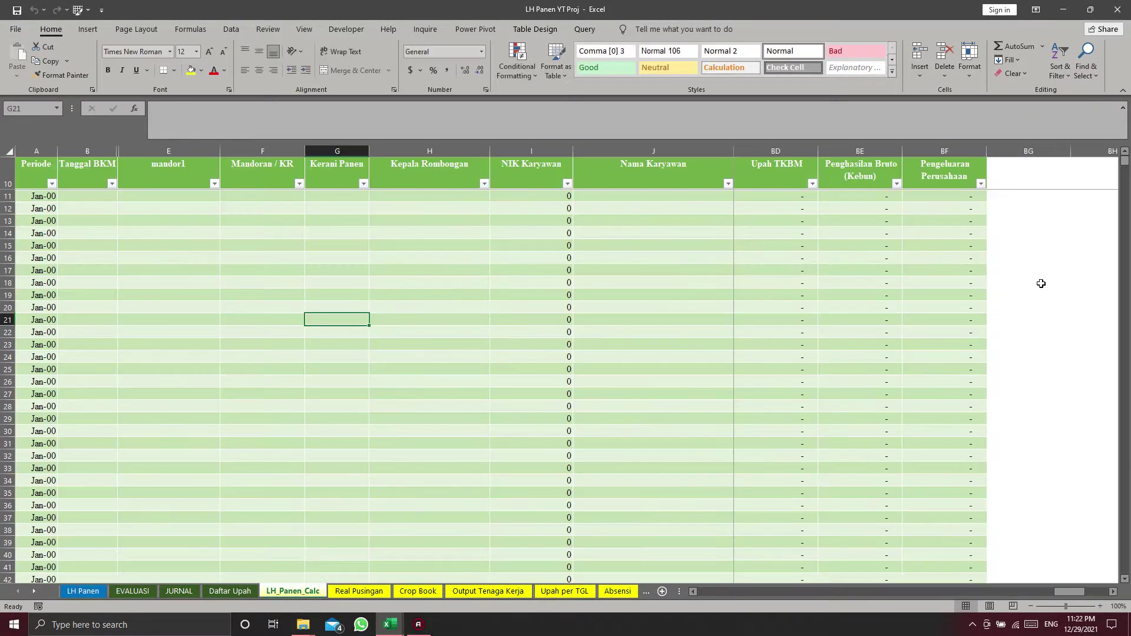
Look through the report sheets from Real Pusingan and Crop Book to Output Tenaga Kerja, Upah per TGL, Absensi and Rekap Absen
{"action": "left_click", "coordinate": [351, 591]}
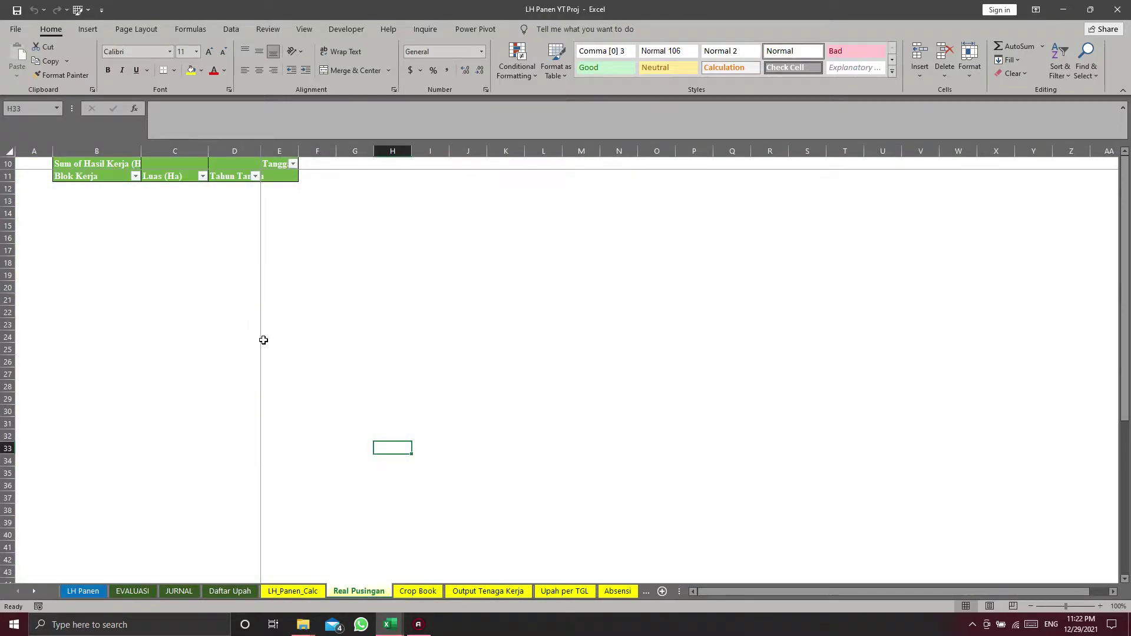
{"action": "left_click", "coordinate": [286, 186]}
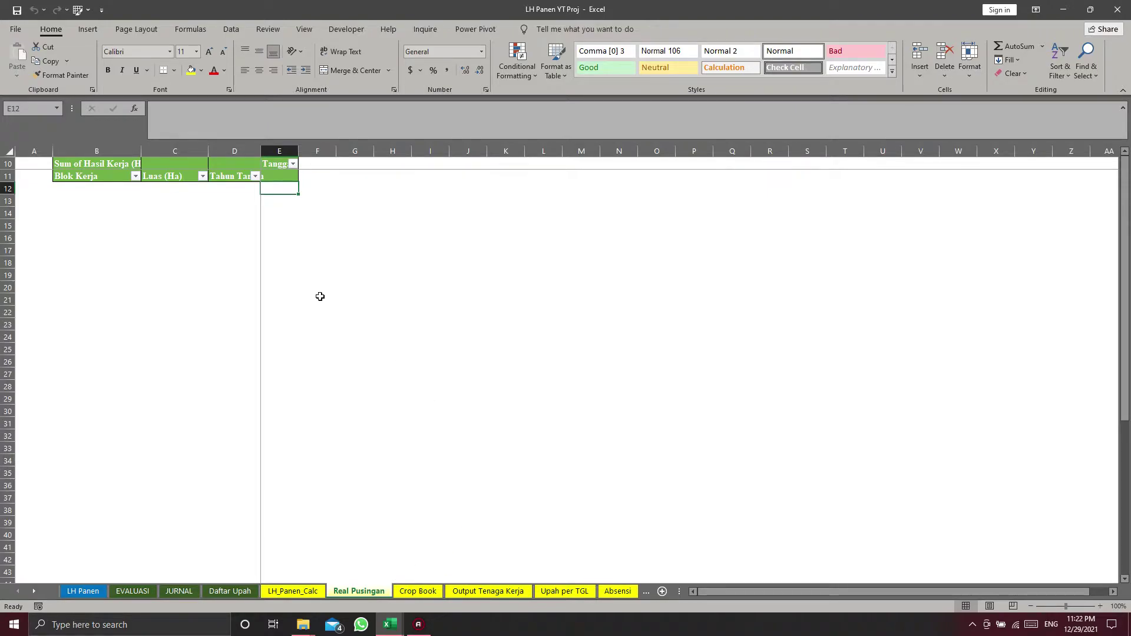
{"action": "left_click", "coordinate": [414, 591]}
{"action": "left_click", "coordinate": [480, 590]}
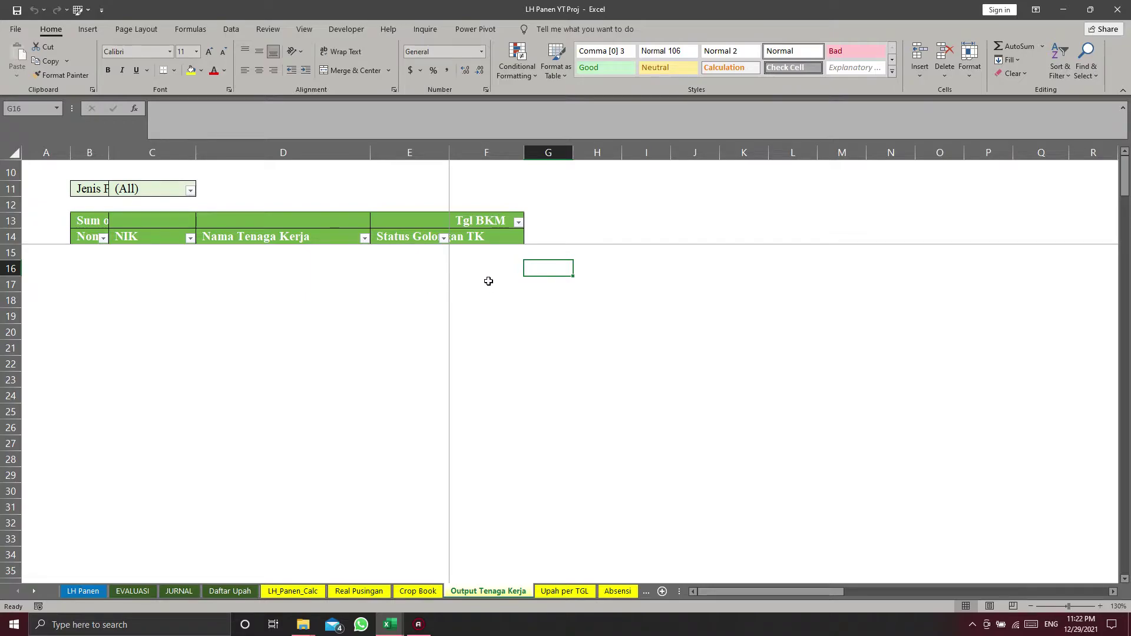
{"action": "left_click", "coordinate": [559, 591]}
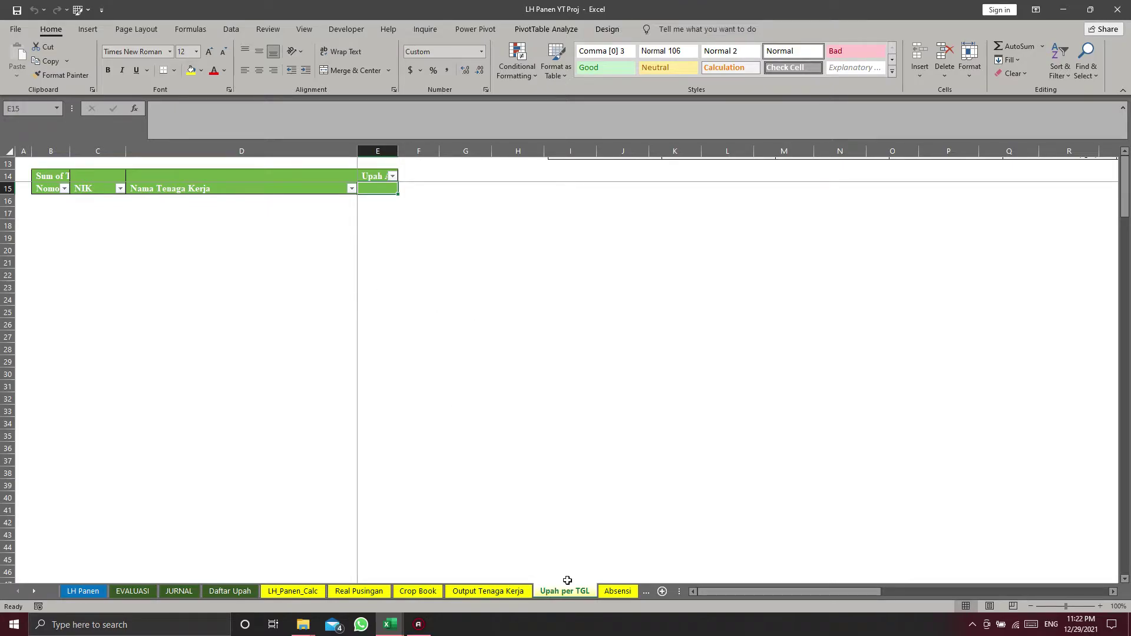
{"action": "left_click", "coordinate": [612, 592]}
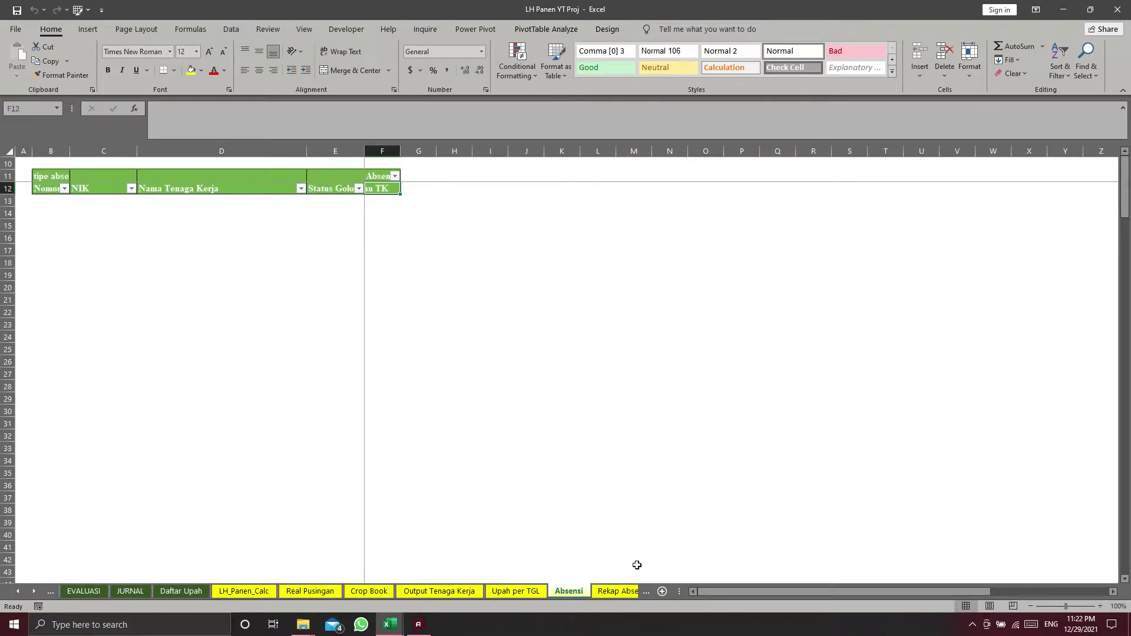
{"action": "left_click", "coordinate": [603, 591]}
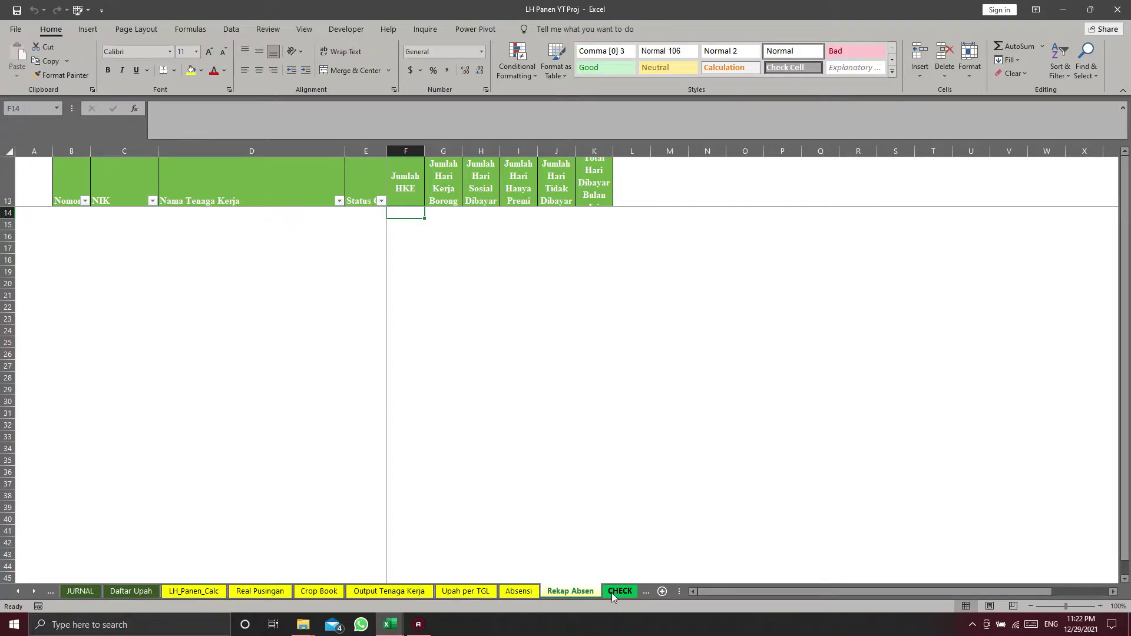
Go to the CHECK sheet and refresh all workbook data three times, reviewing the control statuses after each refresh
{"action": "left_click", "coordinate": [612, 591]}
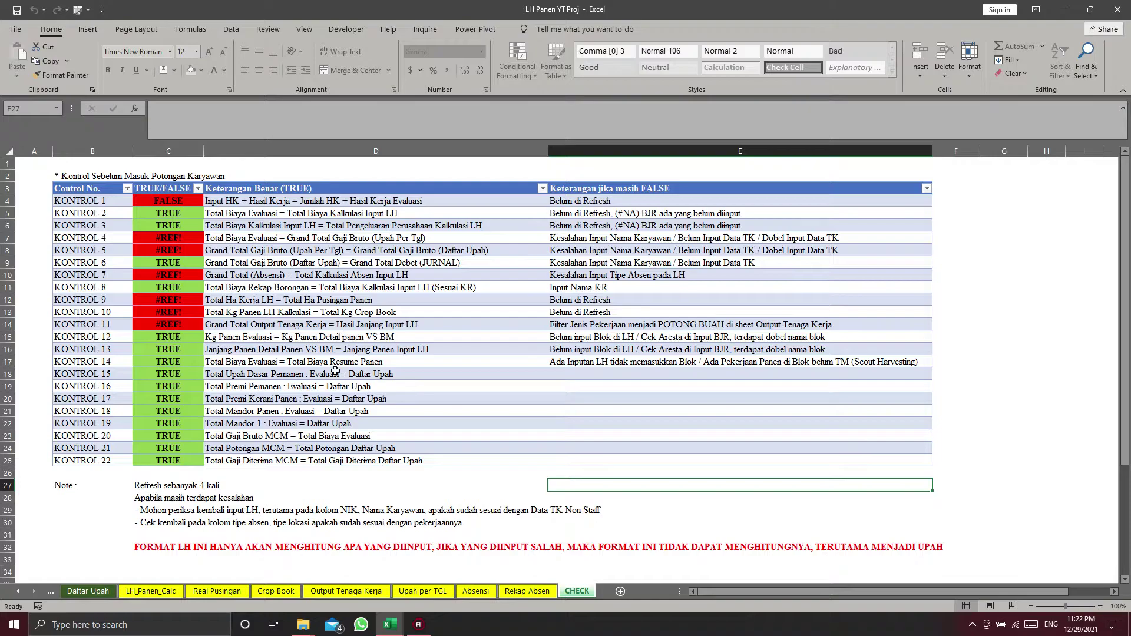
{"action": "left_click", "coordinate": [229, 34]}
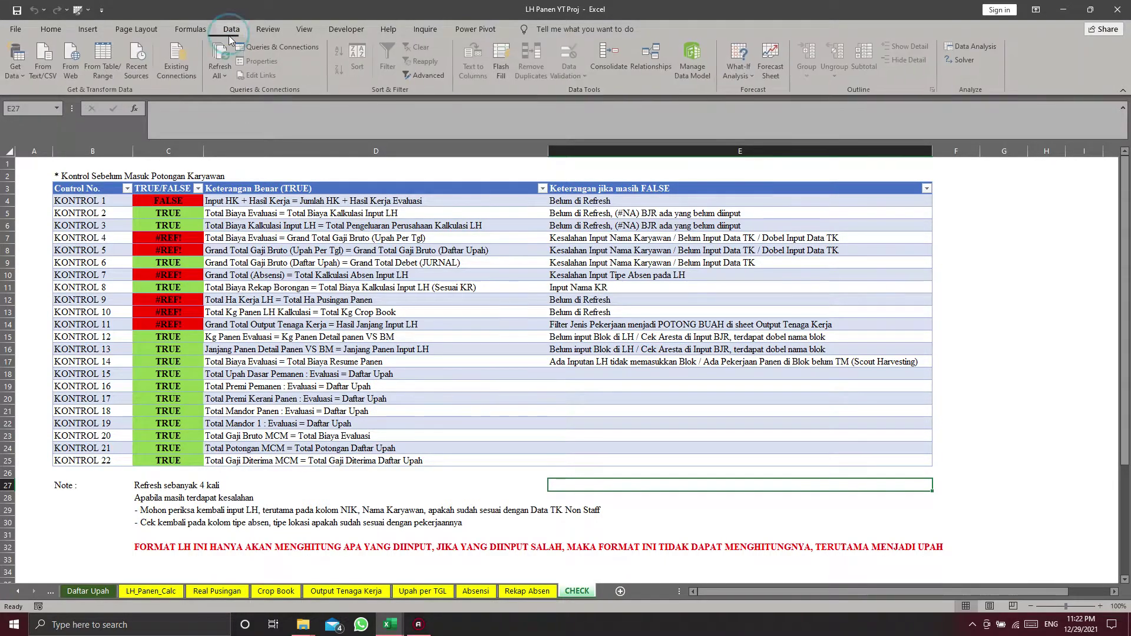
{"action": "left_click", "coordinate": [216, 74]}
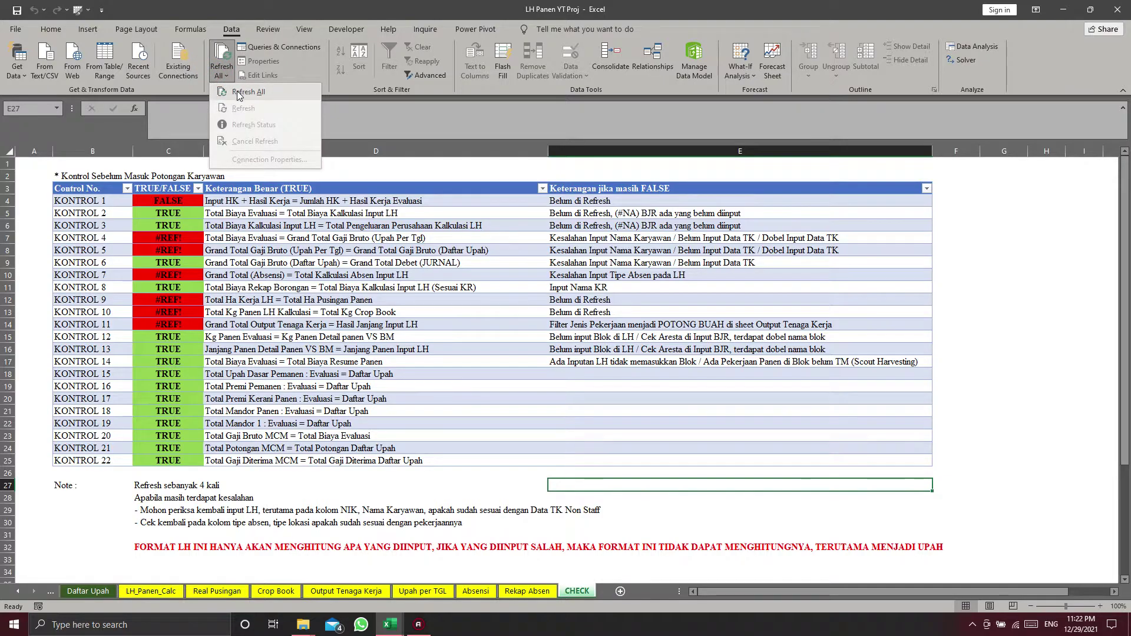
{"action": "left_click", "coordinate": [239, 92]}
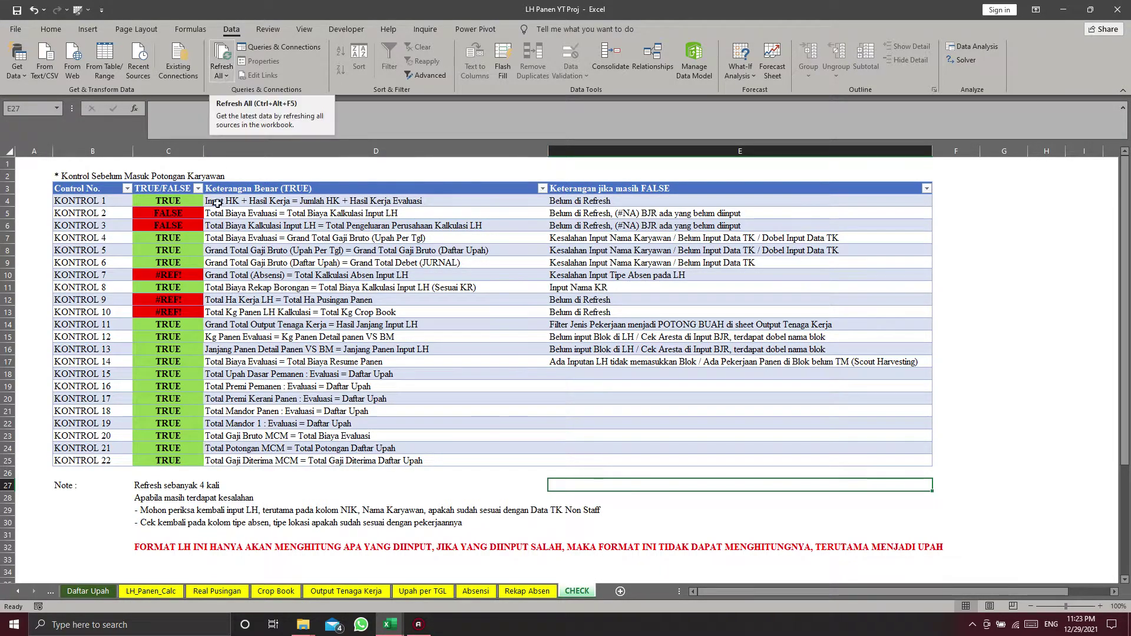
{"action": "left_click", "coordinate": [222, 75]}
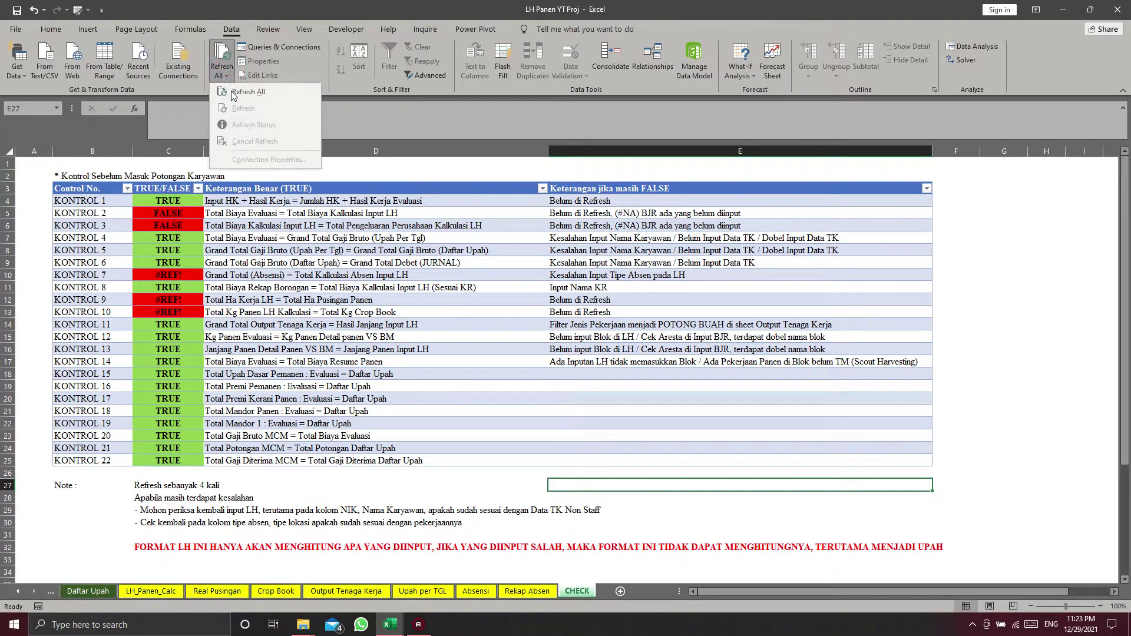
{"action": "left_click", "coordinate": [250, 105]}
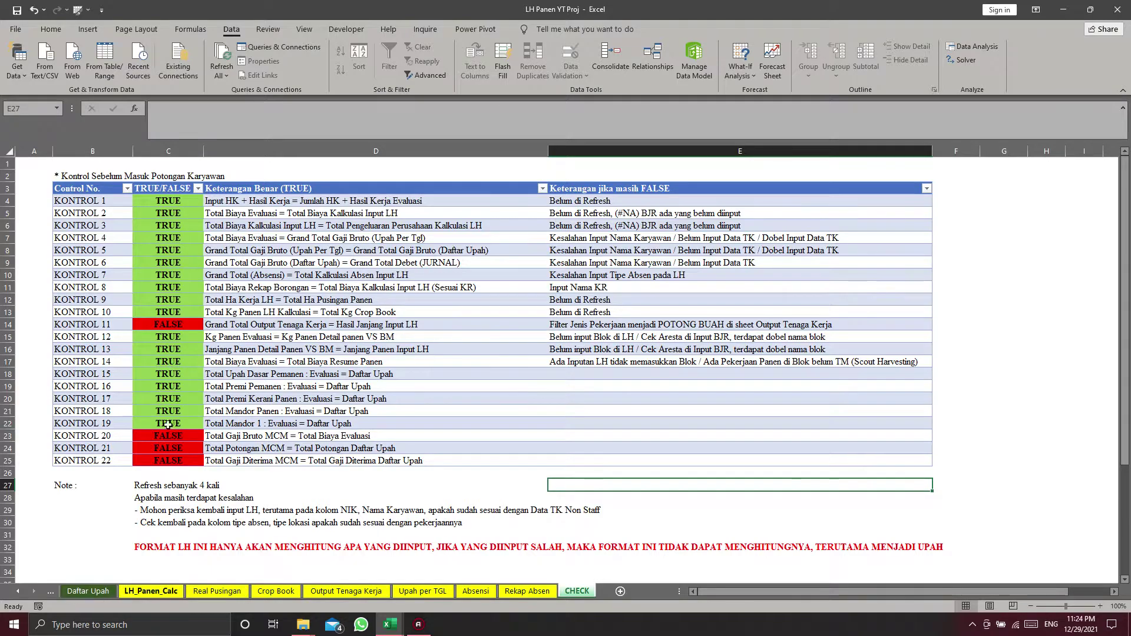
{"action": "left_click", "coordinate": [221, 77]}
{"action": "left_click", "coordinate": [232, 92]}
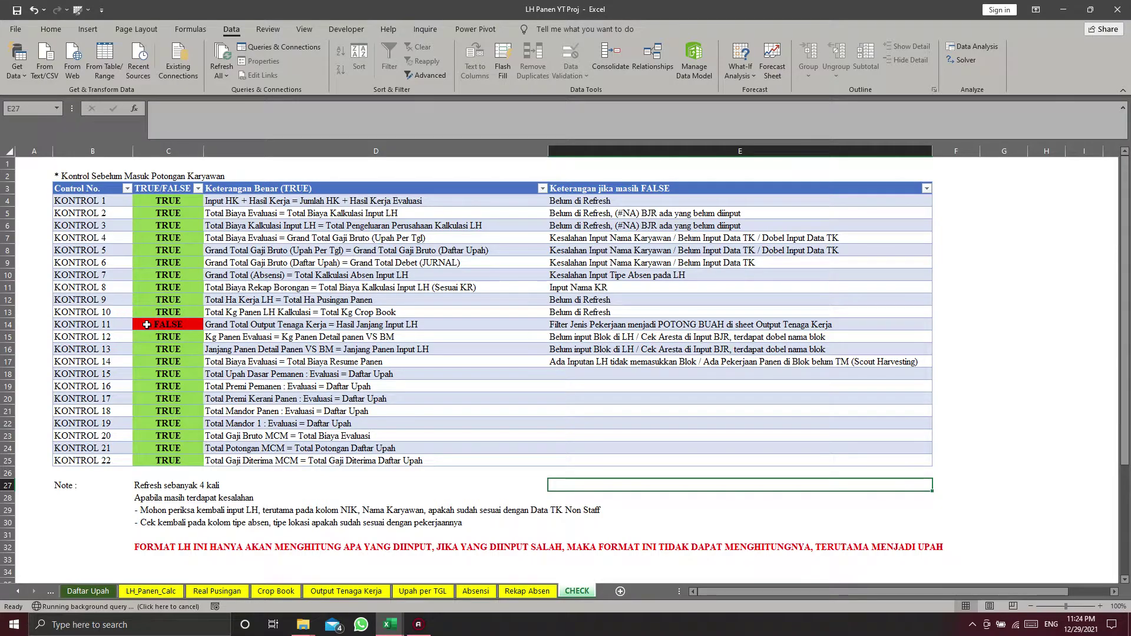
Filter the Output Tenaga Kerja pivot table's job type to POTONG BUAH and recheck KONTROL 11 on the CHECK sheet
{"action": "left_click", "coordinate": [200, 327]}
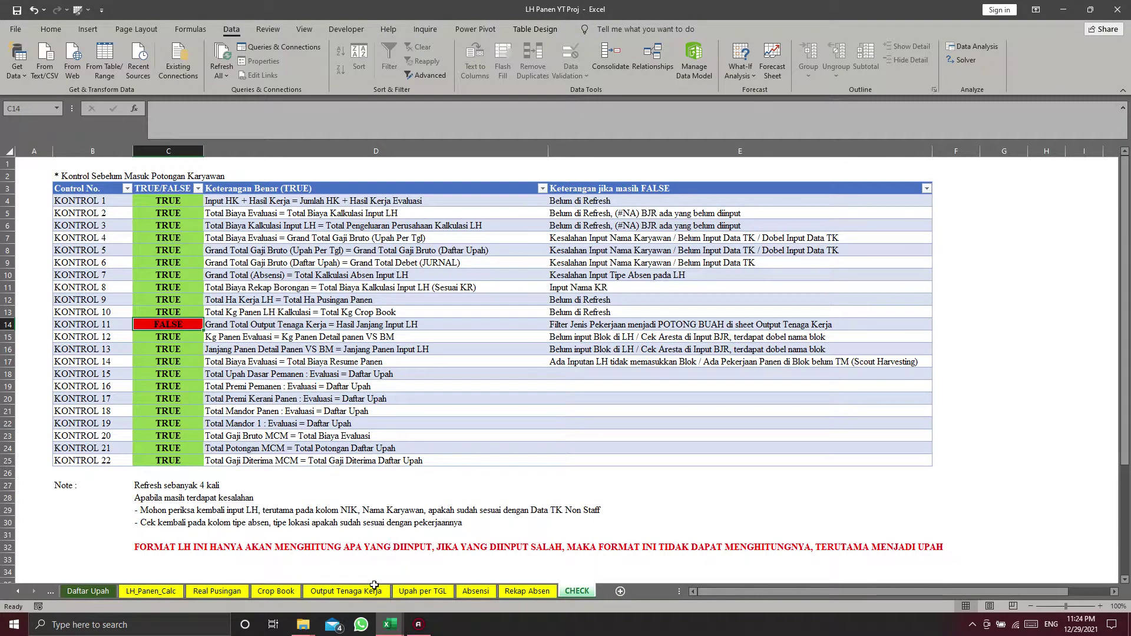
{"action": "left_click", "coordinate": [336, 591]}
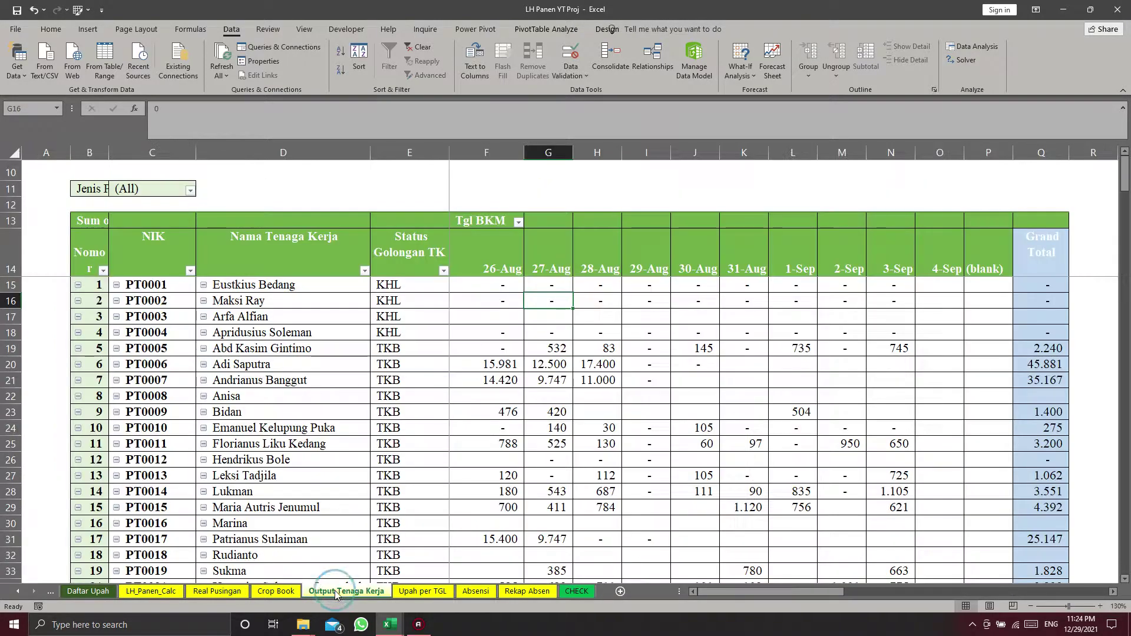
{"action": "left_click", "coordinate": [190, 190]}
{"action": "left_click", "coordinate": [95, 260]}
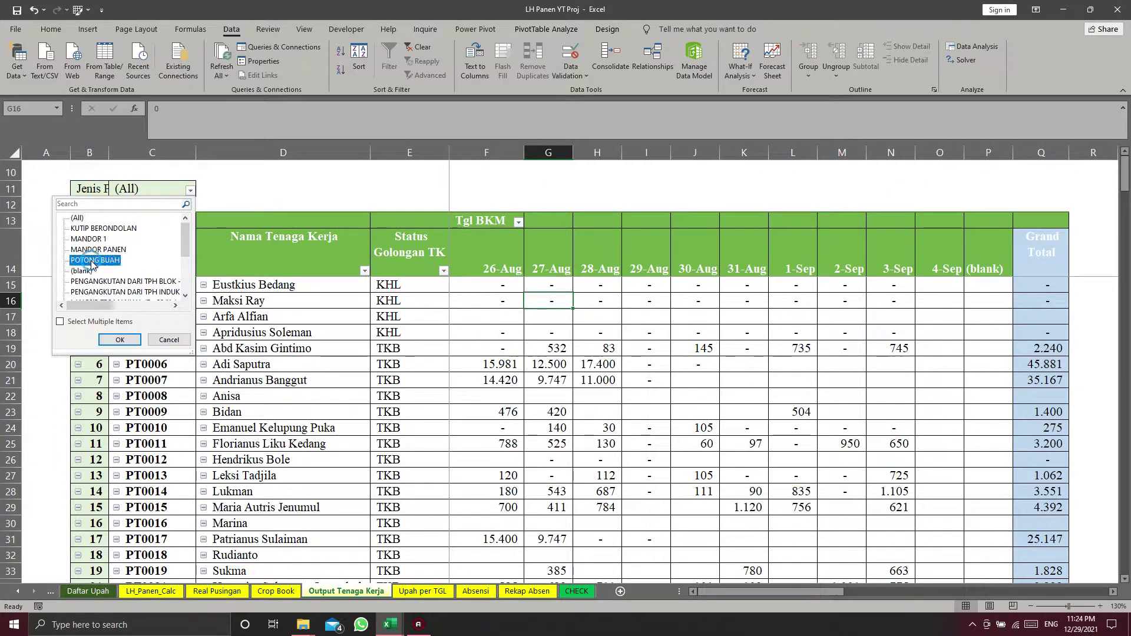
{"action": "left_click", "coordinate": [120, 340]}
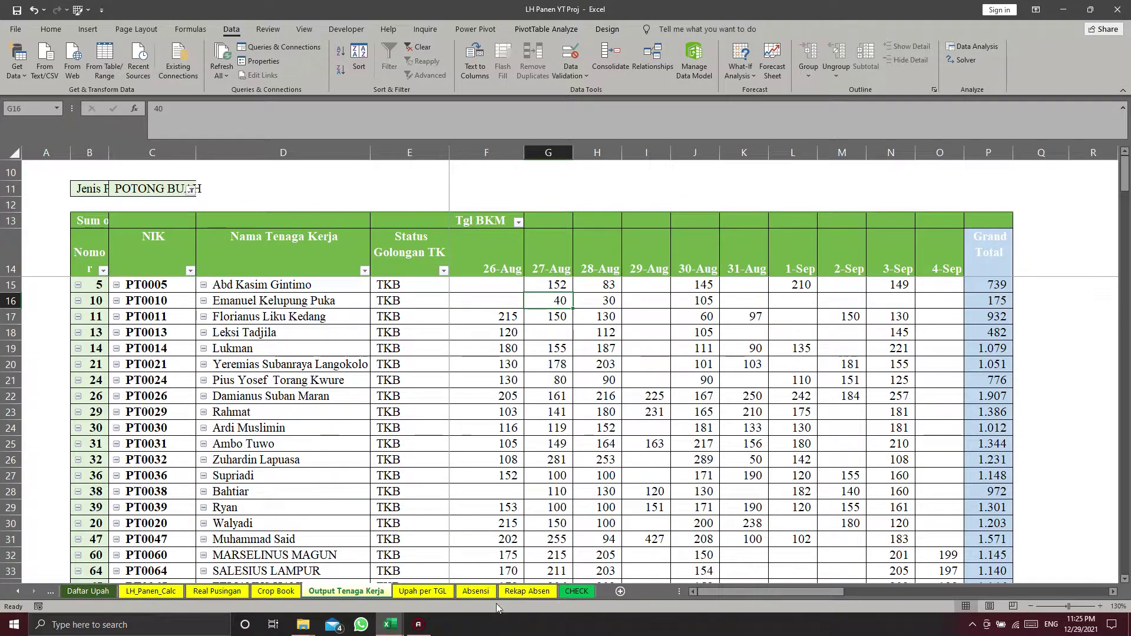
{"action": "left_click", "coordinate": [571, 592]}
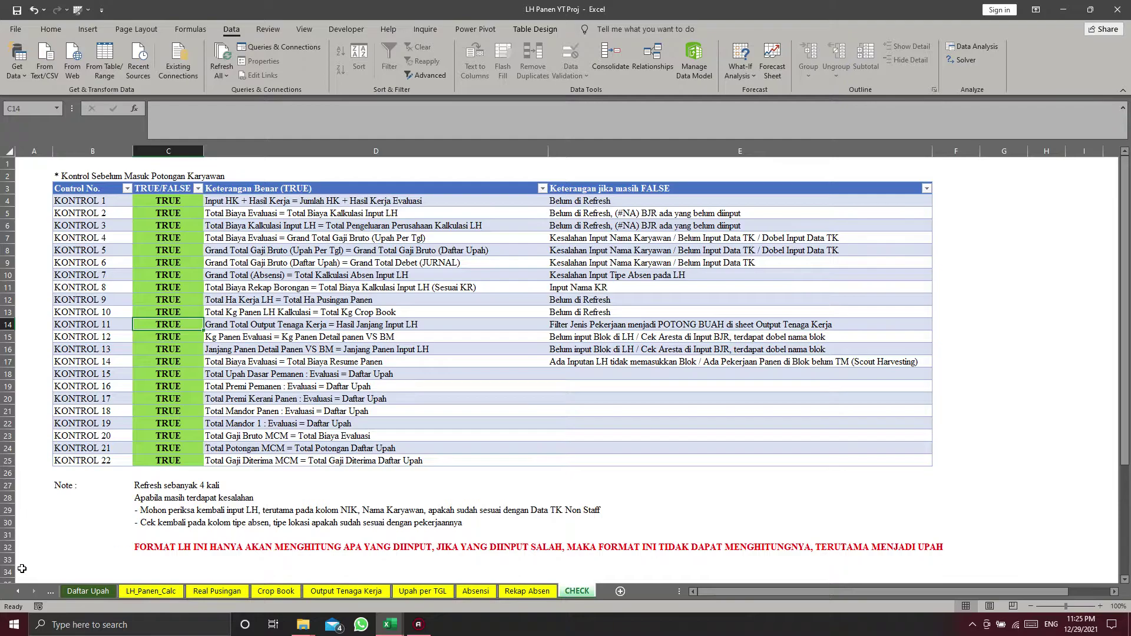
Examine the refreshed EVALUASI sheet's cost rows per job type and block, including the premium and Total Biaya columns
{"action": "left_click", "coordinate": [20, 591]}
{"action": "left_click", "coordinate": [20, 591]}
{"action": "left_click", "coordinate": [20, 590]}
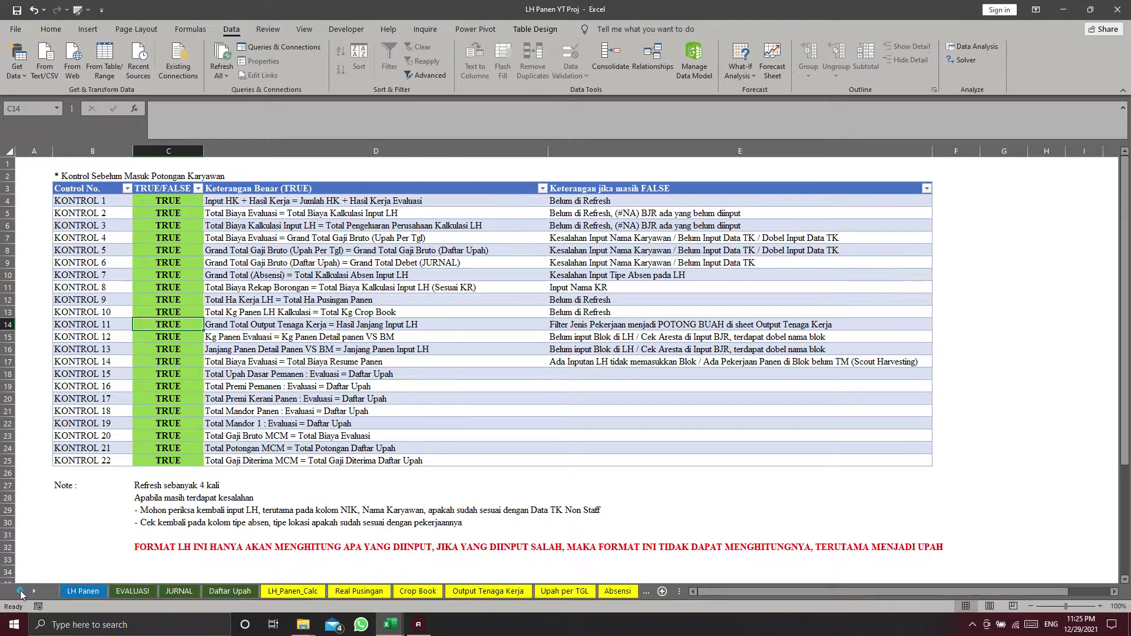
{"action": "left_click", "coordinate": [125, 592]}
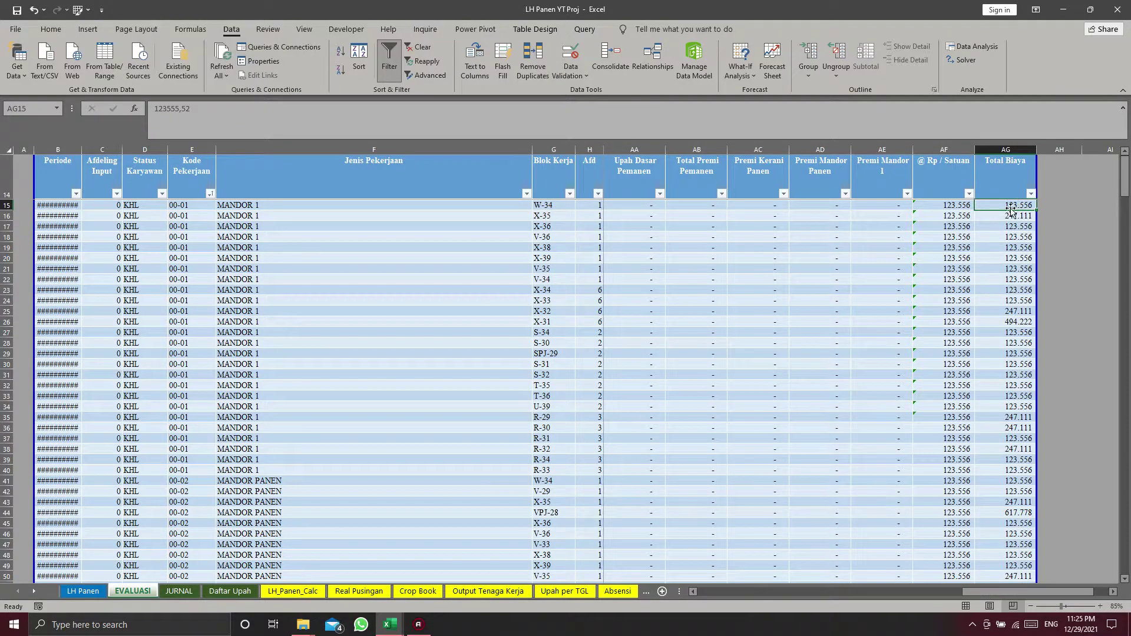
{"action": "scroll", "coordinate": [1004, 272], "scroll_direction": "down", "scroll_amount": 20}
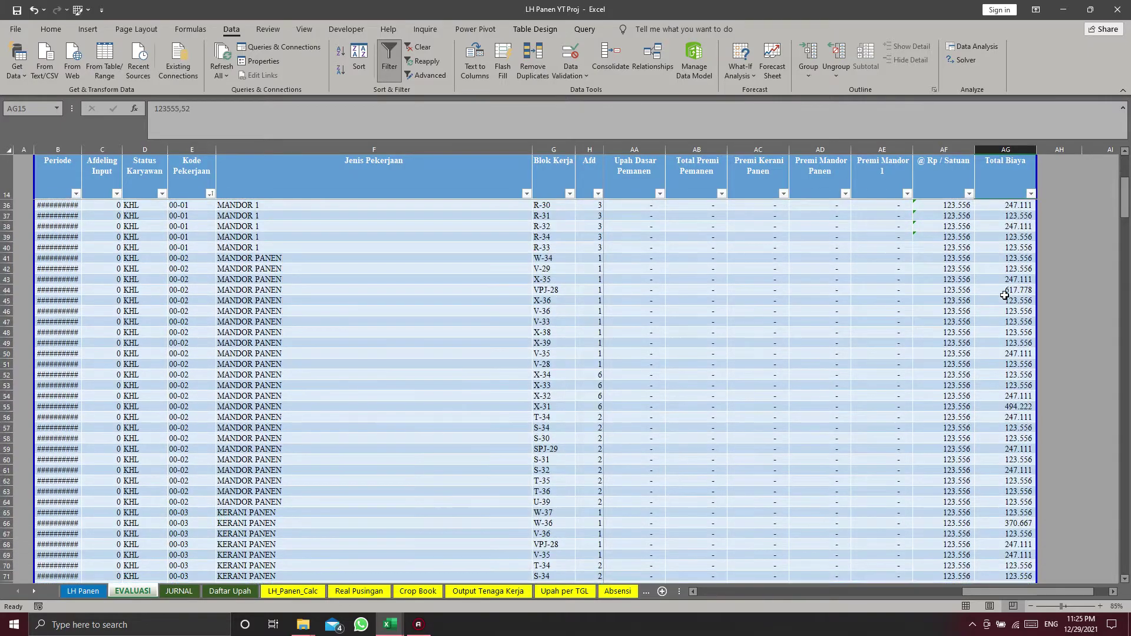
{"action": "scroll", "coordinate": [999, 295], "scroll_direction": "down", "scroll_amount": 17}
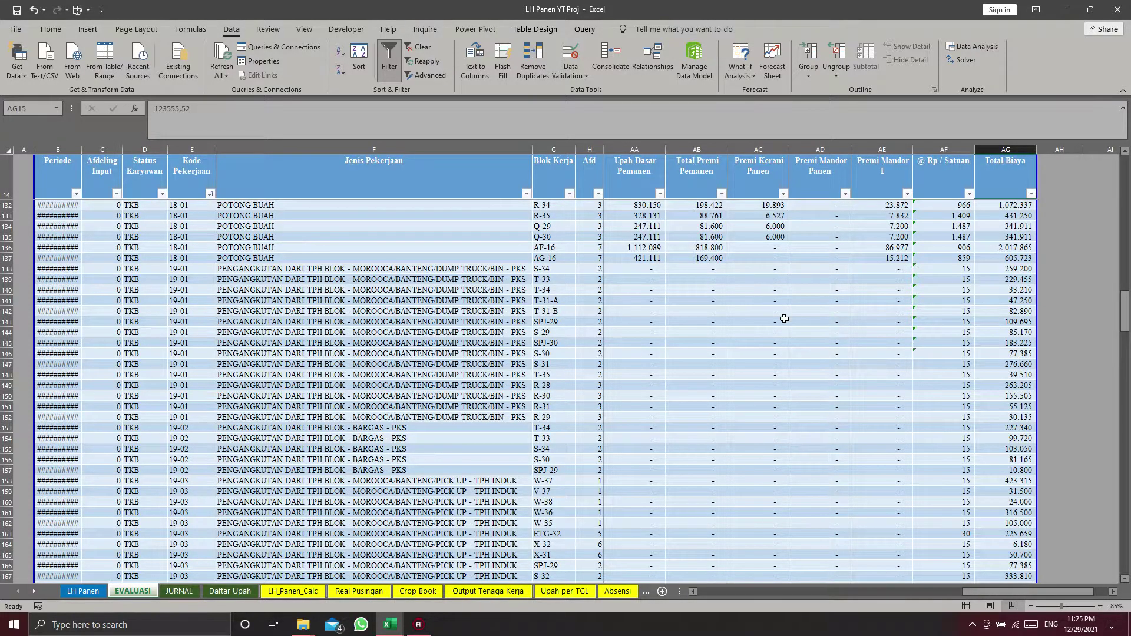
{"action": "scroll", "coordinate": [784, 319], "scroll_direction": "down", "scroll_amount": 2}
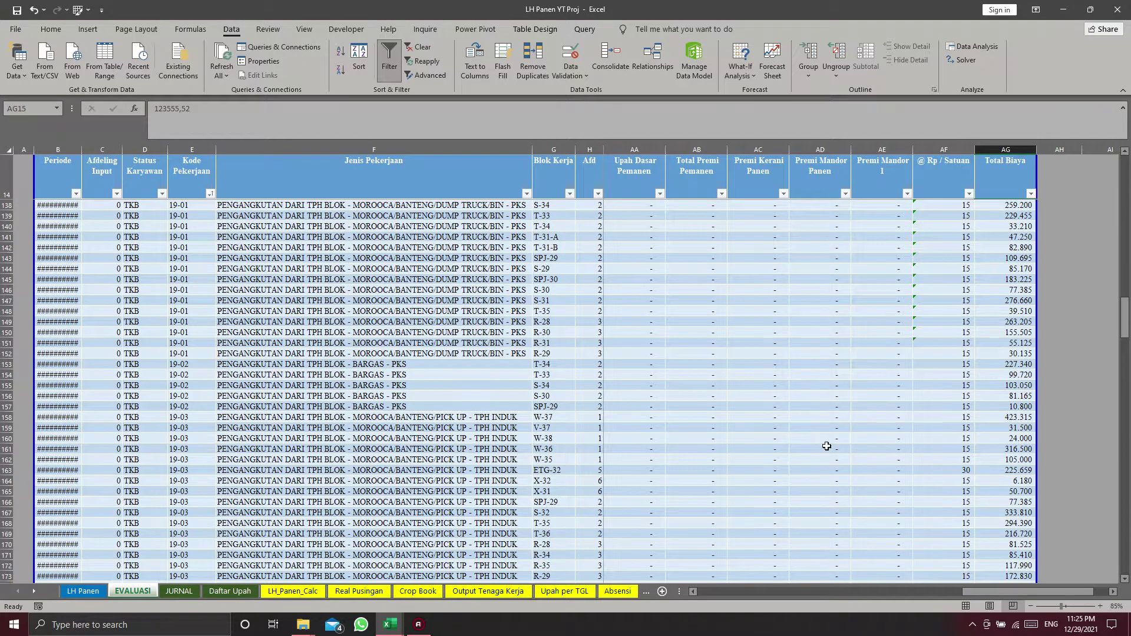
Read through the remaining EVALUASI rows, from transport and KETREK BUAH to KUTIP BERONDOLAN, down to the Total row
{"action": "scroll", "coordinate": [742, 412], "scroll_direction": "down", "scroll_amount": 16}
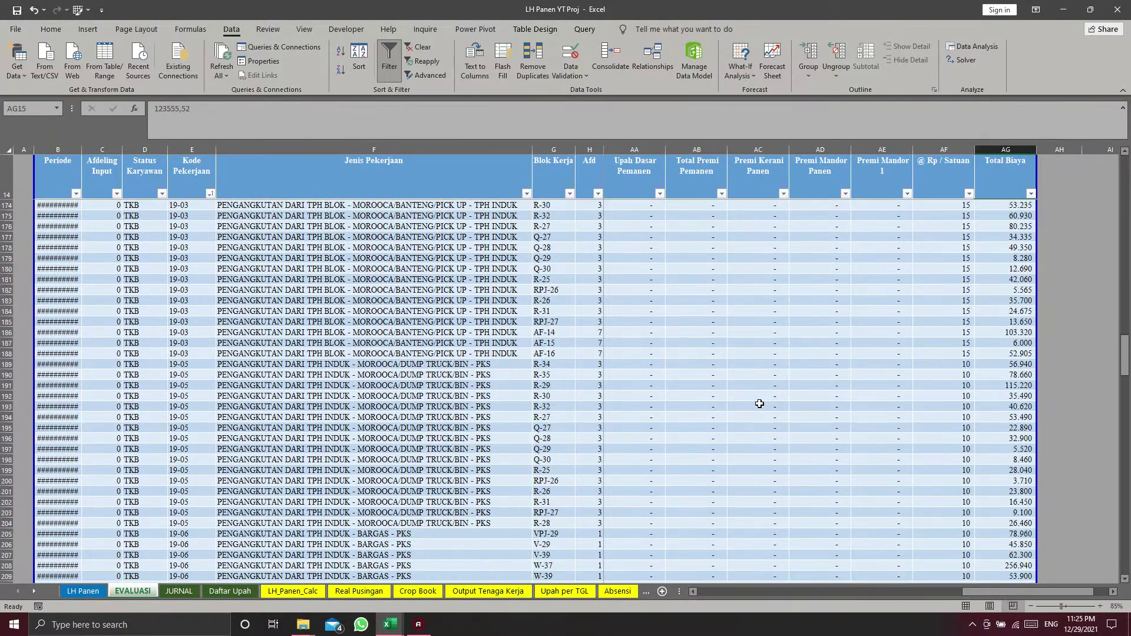
{"action": "scroll", "coordinate": [759, 405], "scroll_direction": "down", "scroll_amount": 20}
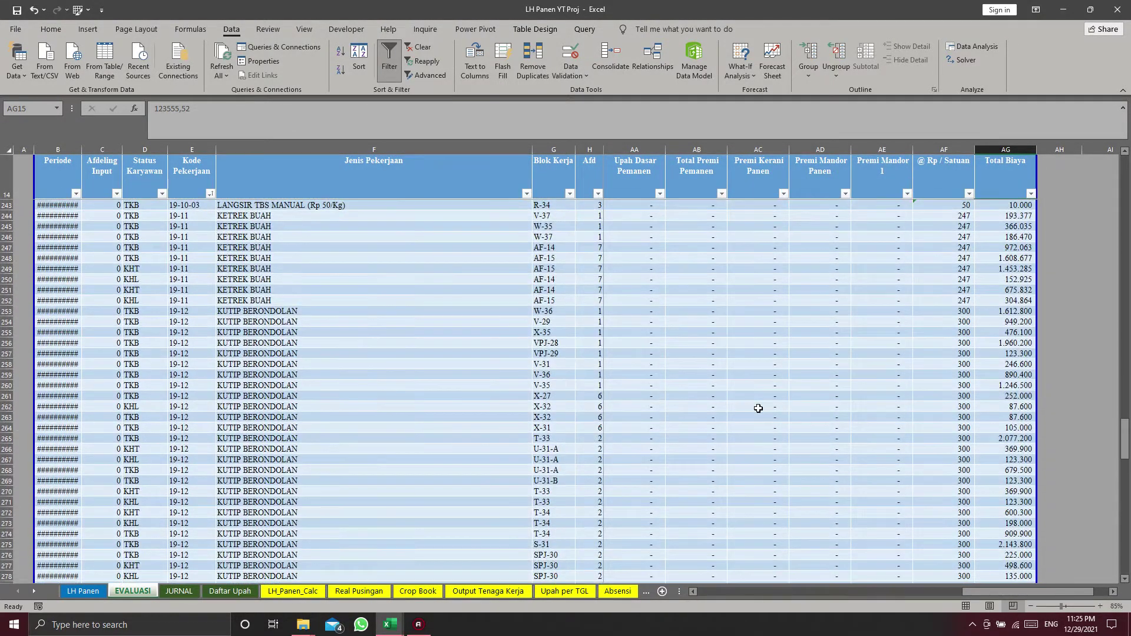
{"action": "scroll", "coordinate": [813, 413], "scroll_direction": "down", "scroll_amount": 2}
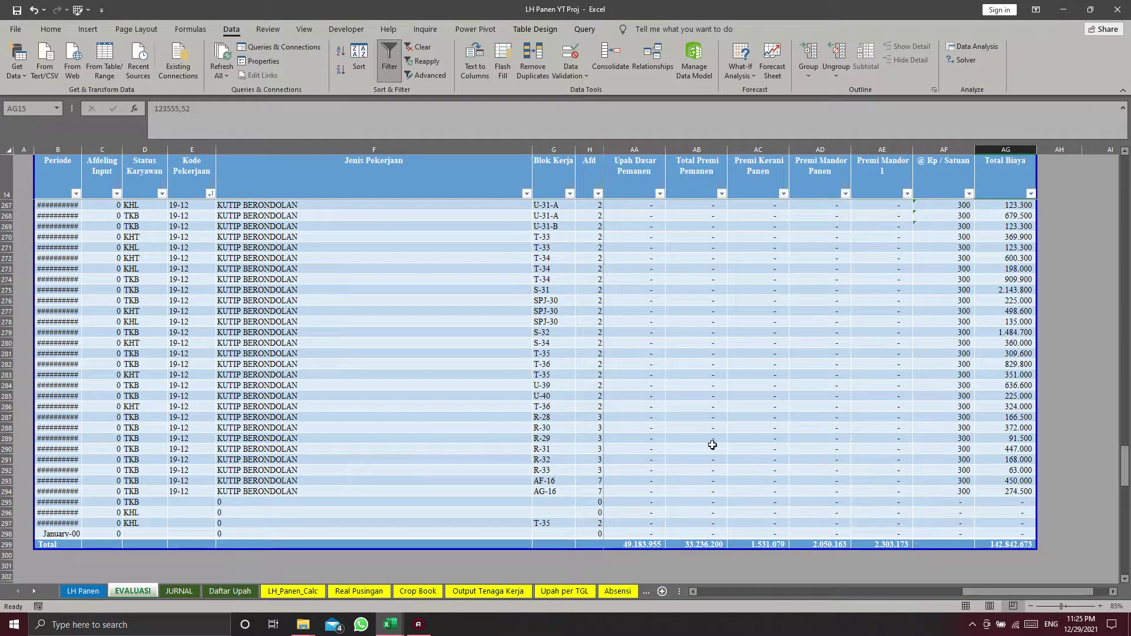
{"action": "scroll", "coordinate": [712, 444], "scroll_direction": "down", "scroll_amount": 5}
Review the JURNAL sheet's entries per job type down to the Debet and Kredit totals and the YMHD rows
{"action": "left_click", "coordinate": [179, 591]}
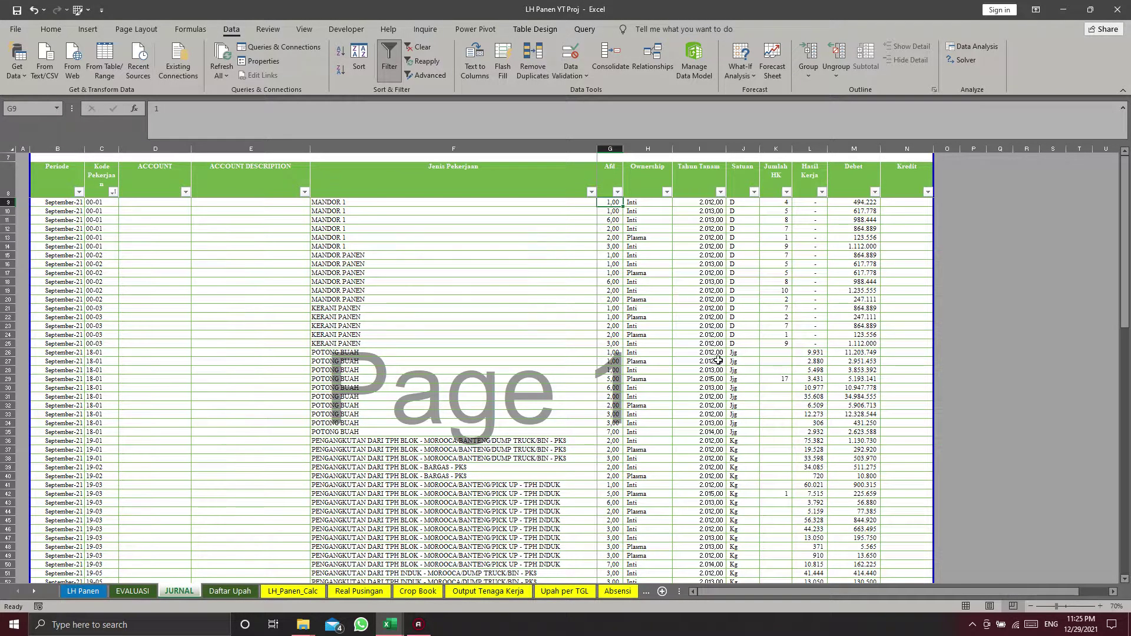
{"action": "scroll", "coordinate": [717, 365], "scroll_direction": "down", "scroll_amount": 11}
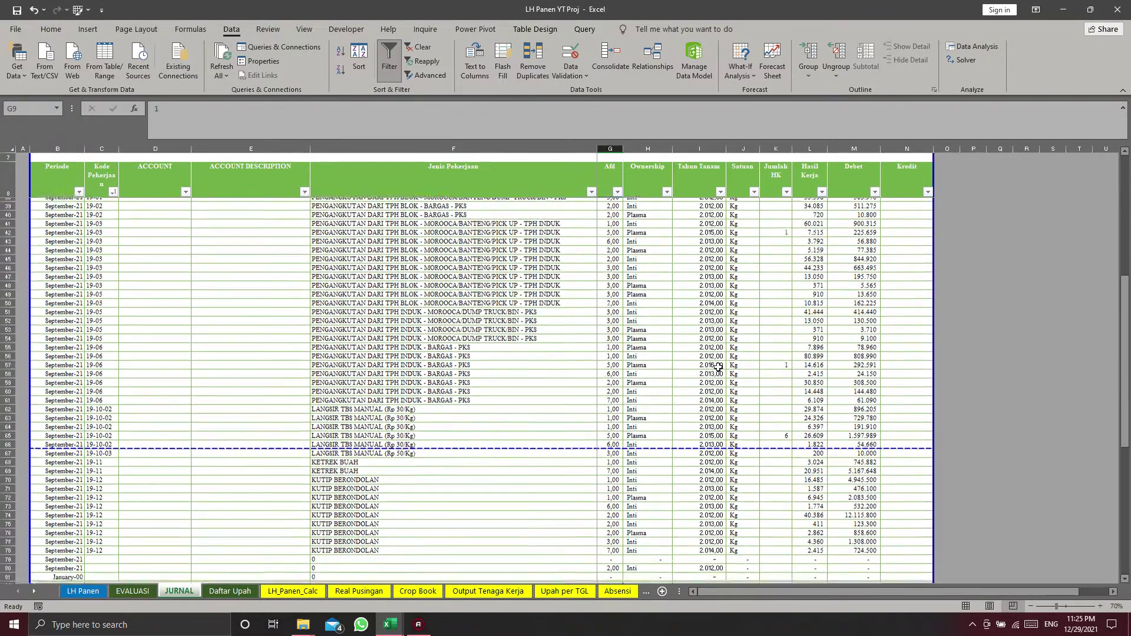
{"action": "scroll", "coordinate": [861, 285], "scroll_direction": "down", "scroll_amount": 3}
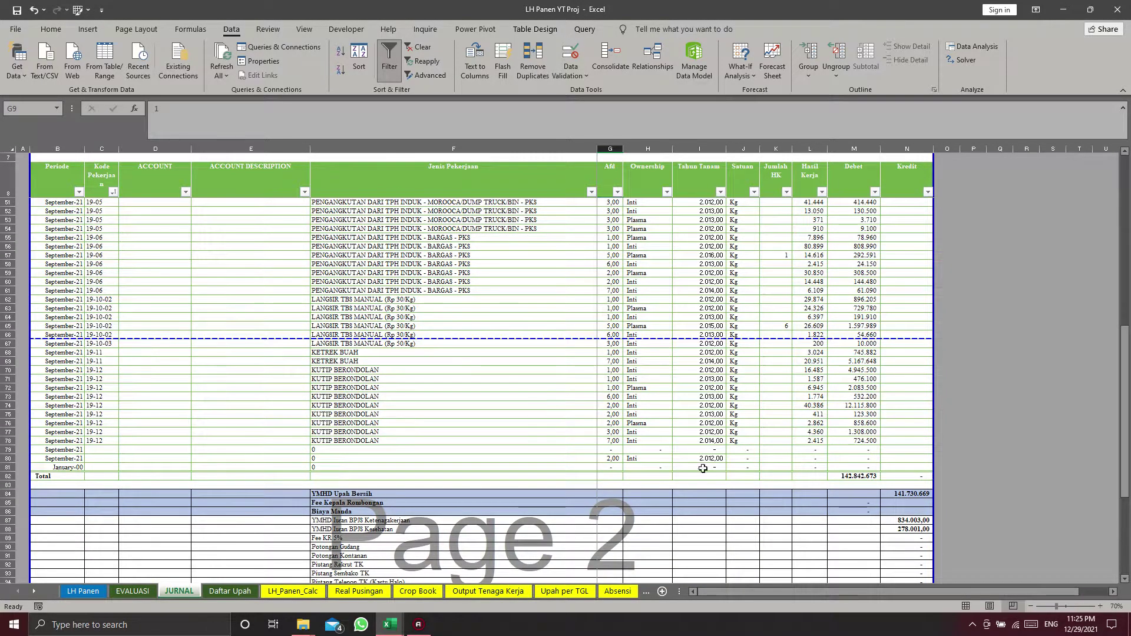
Review the Daftar Upah sheet's wages per worker down to the subtotals and inspect the Total Gaji Bruto total's formula
{"action": "left_click", "coordinate": [232, 592]}
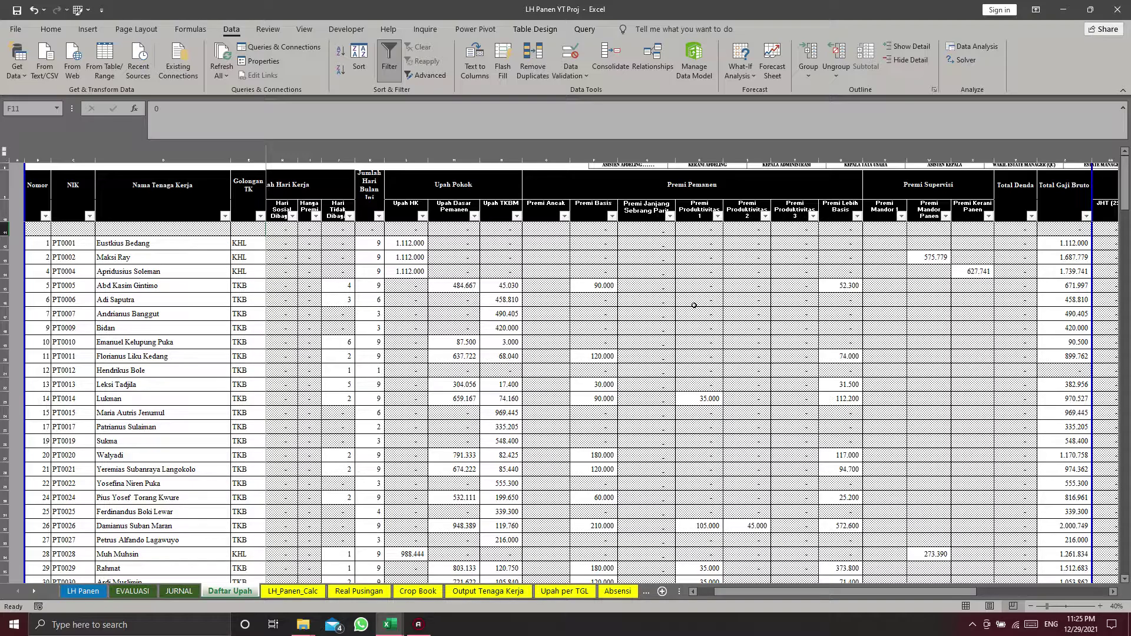
{"action": "scroll", "coordinate": [958, 356], "scroll_direction": "down", "scroll_amount": 15}
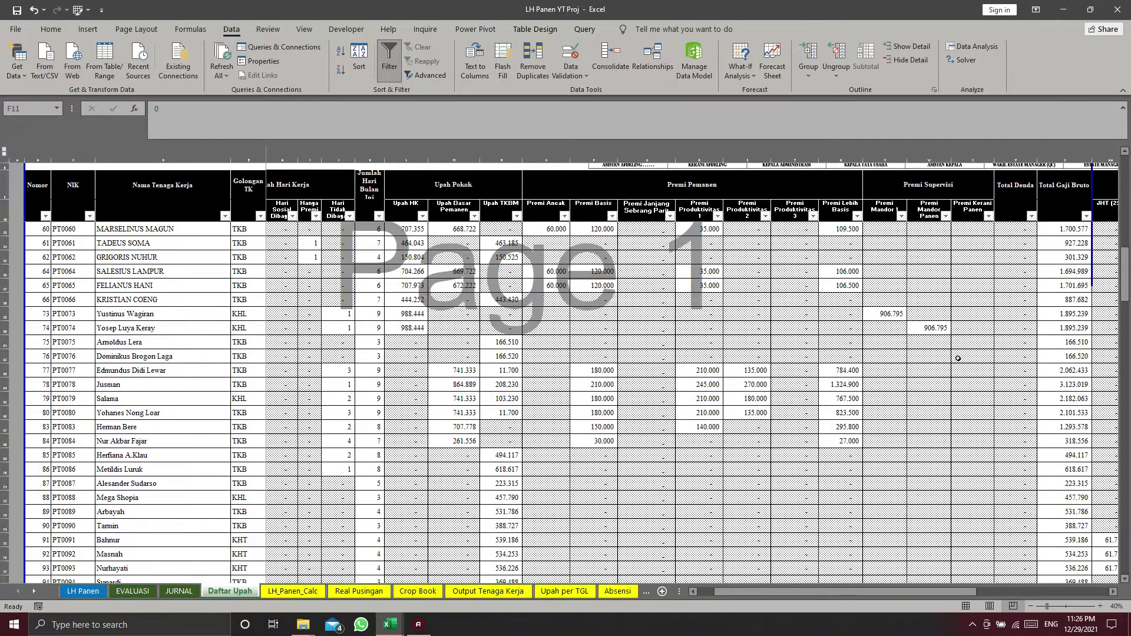
{"action": "scroll", "coordinate": [958, 359], "scroll_direction": "down", "scroll_amount": 18}
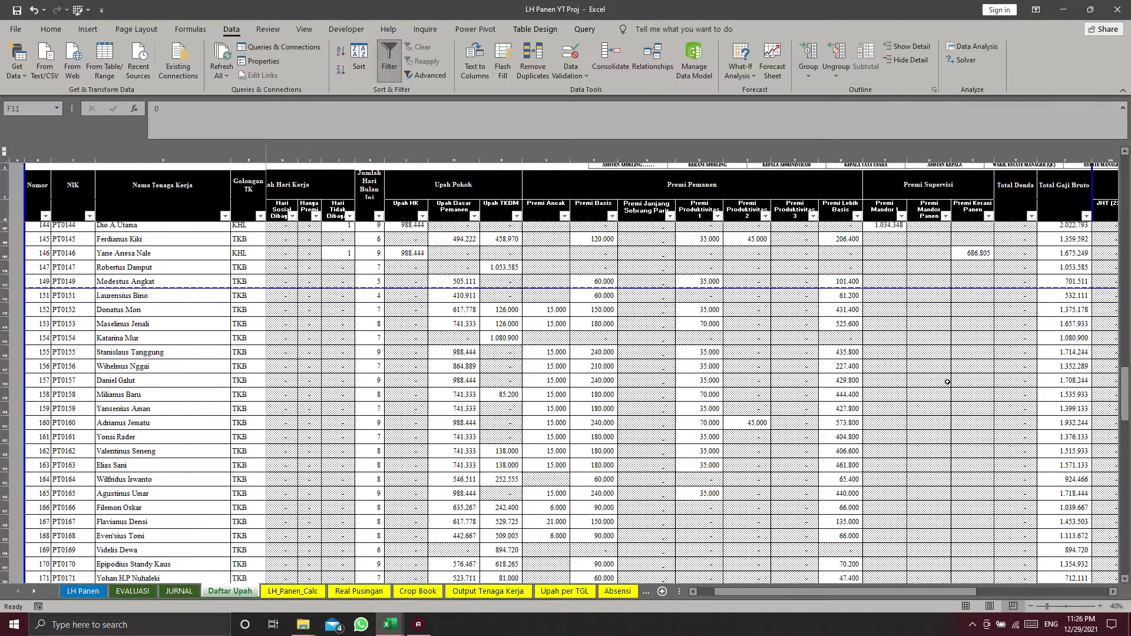
{"action": "scroll", "coordinate": [944, 388], "scroll_direction": "down", "scroll_amount": 8}
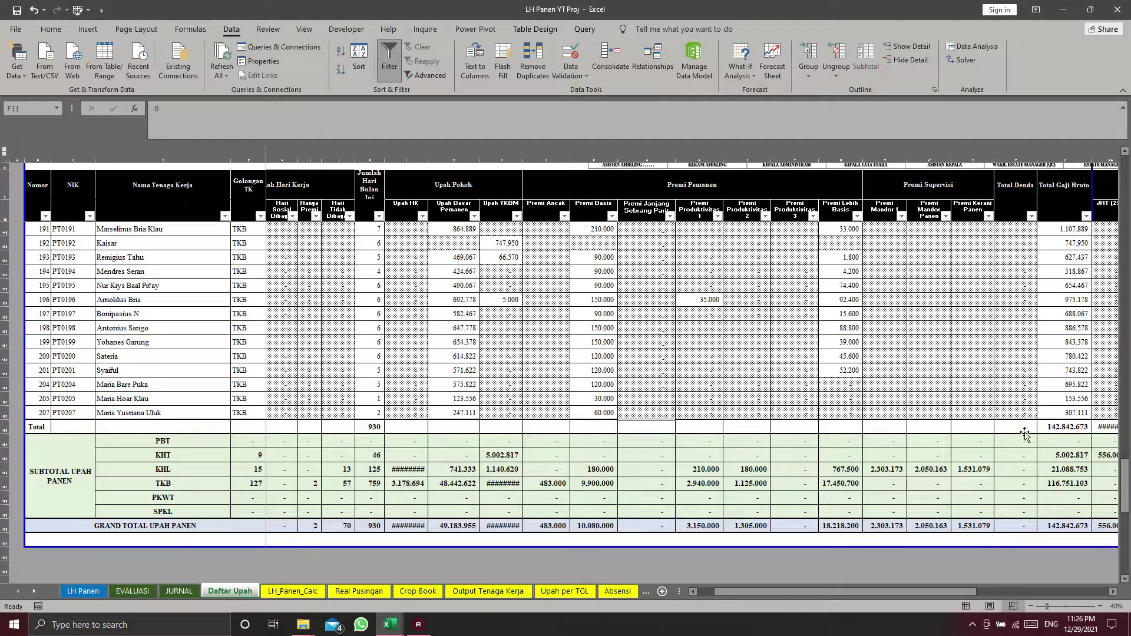
{"action": "left_click", "coordinate": [1056, 426]}
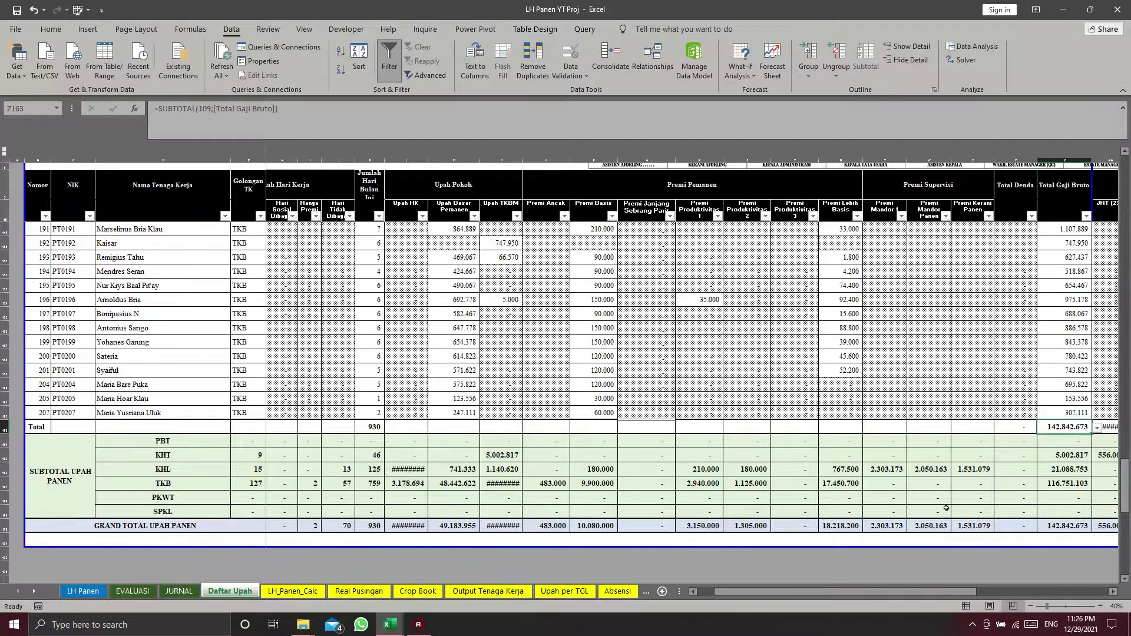
Examine the LH_Panen_Calc sheet's employee rows and inspect individual values in the Penghasilan Bruto (Kebun) column
{"action": "left_click", "coordinate": [293, 592]}
{"action": "left_click_drag", "start_coordinate": [1067, 591], "coordinate": [697, 596]}
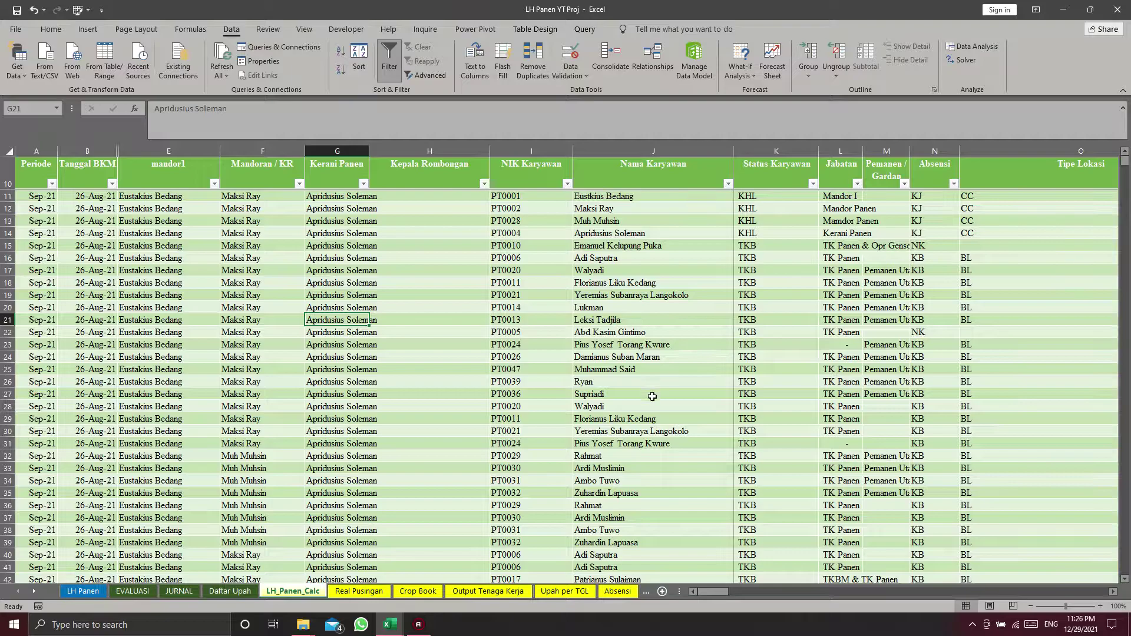
{"action": "scroll", "coordinate": [691, 387], "scroll_direction": "down", "scroll_amount": 12}
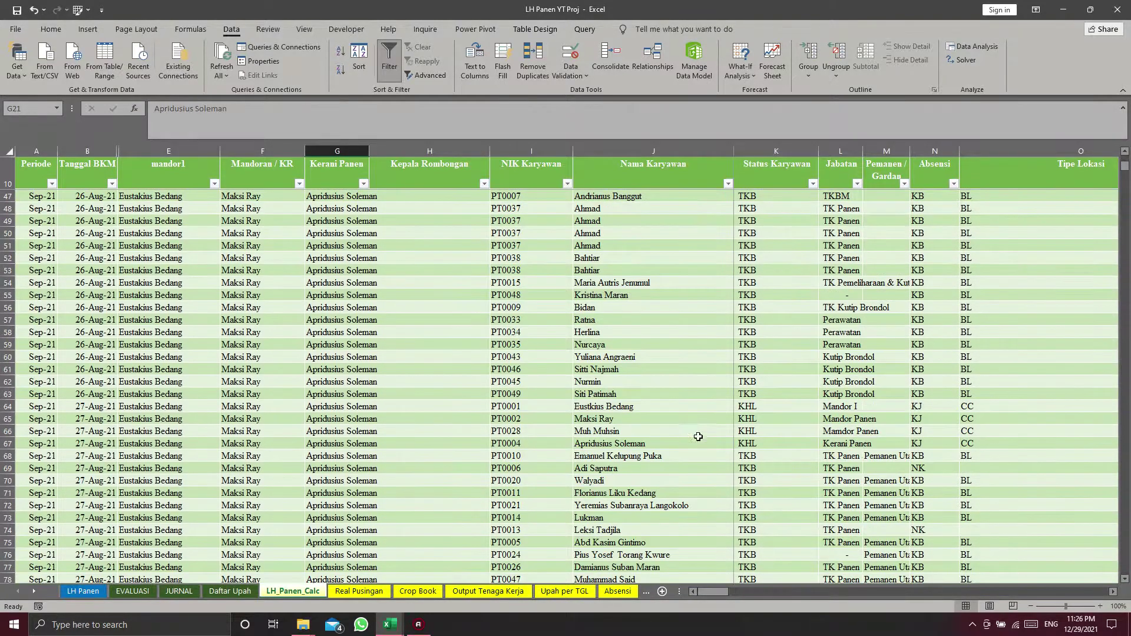
{"action": "left_click_drag", "start_coordinate": [713, 591], "coordinate": [1069, 574]}
{"action": "left_click", "coordinate": [860, 209]}
{"action": "left_click", "coordinate": [949, 233]}
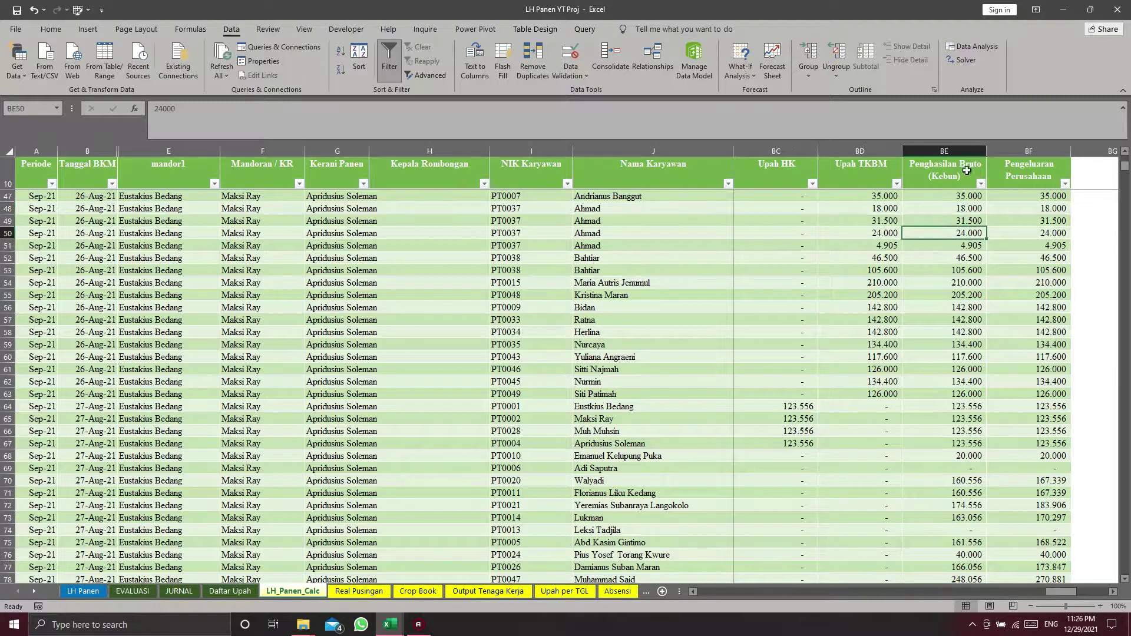
{"action": "left_click", "coordinate": [939, 196]}
{"action": "left_click", "coordinate": [935, 295]}
{"action": "left_click", "coordinate": [938, 356]}
{"action": "left_click", "coordinate": [948, 418]}
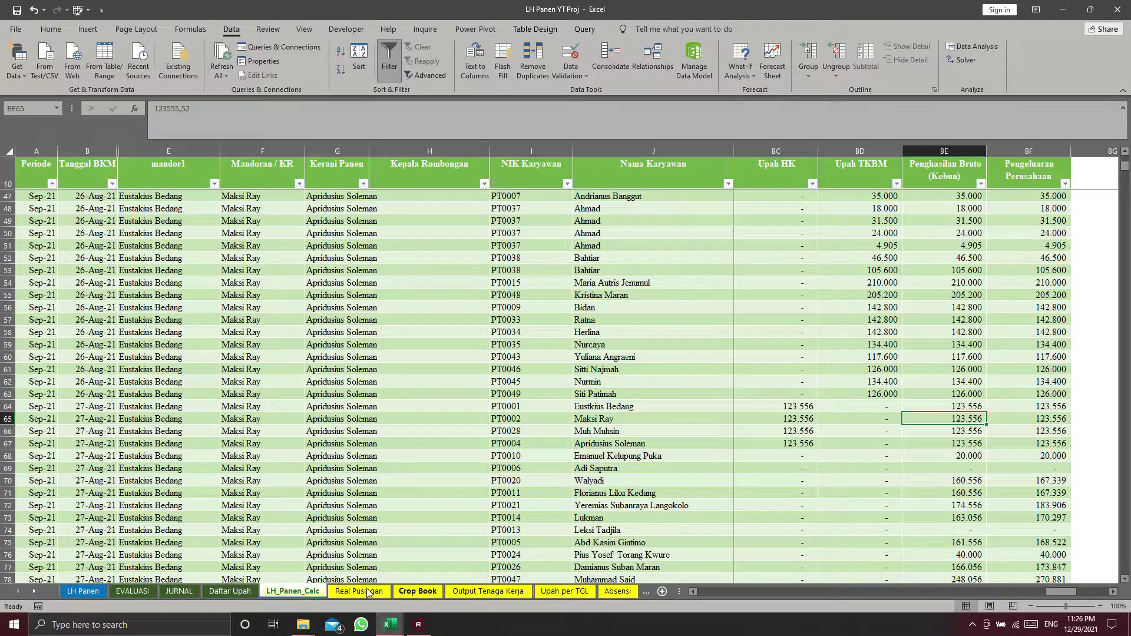
Look through the Real Pusingan and Crop Book pivot tables' daily harvested hectares and kilograms per block
{"action": "left_click", "coordinate": [359, 590]}
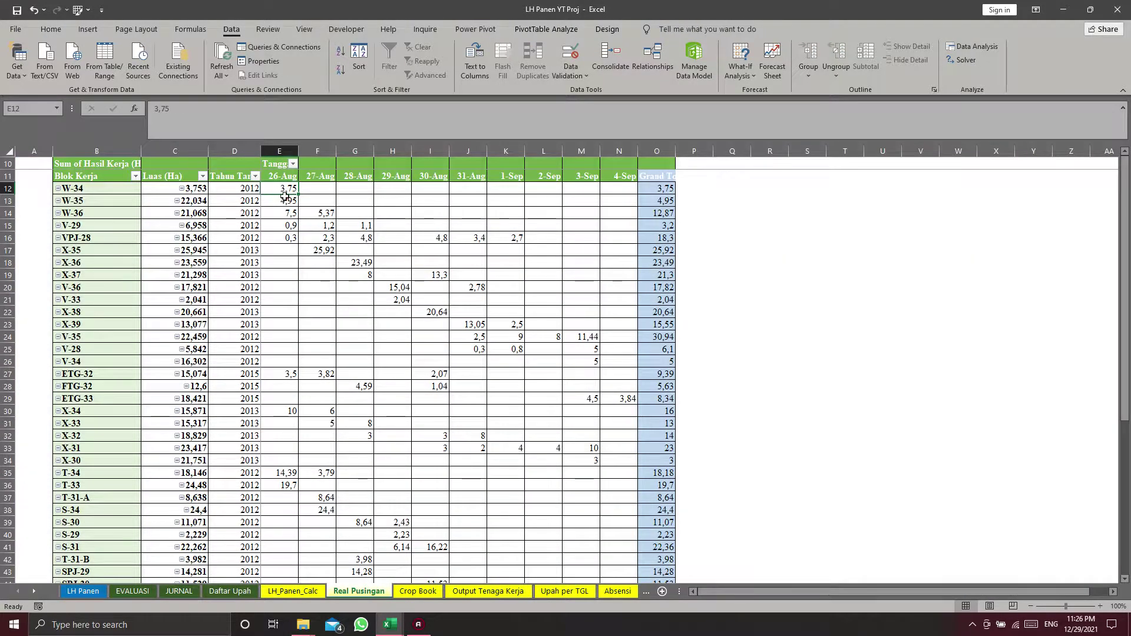
{"action": "scroll", "coordinate": [496, 372], "scroll_direction": "down", "scroll_amount": 8}
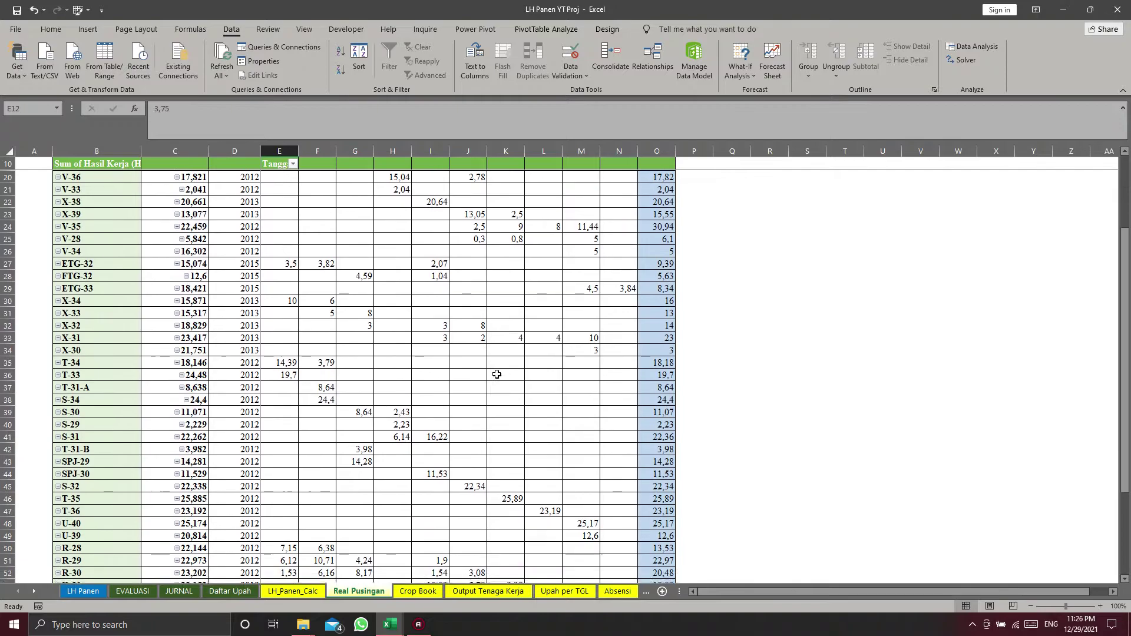
{"action": "scroll", "coordinate": [430, 375], "scroll_direction": "up", "scroll_amount": 4}
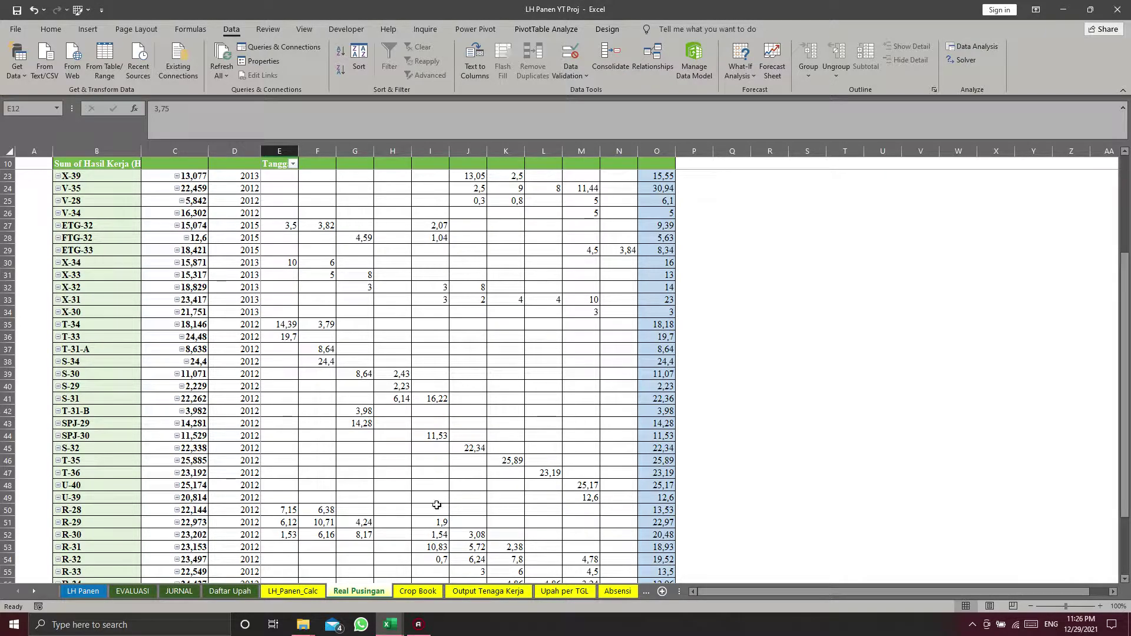
{"action": "left_click", "coordinate": [418, 591]}
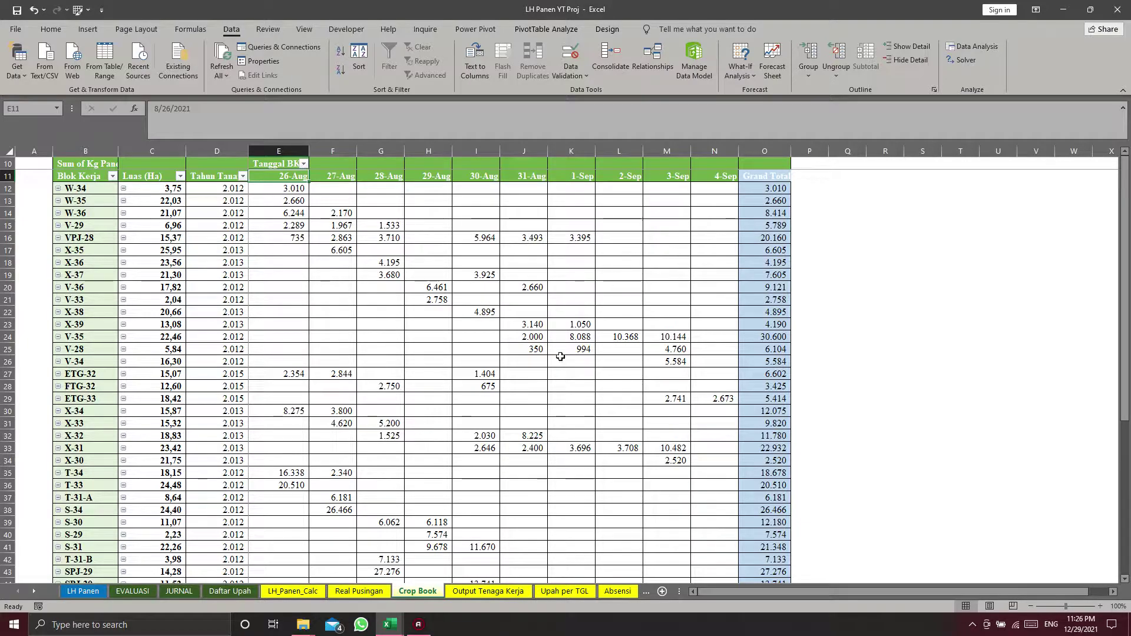
{"action": "scroll", "coordinate": [465, 278], "scroll_direction": "down", "scroll_amount": 1}
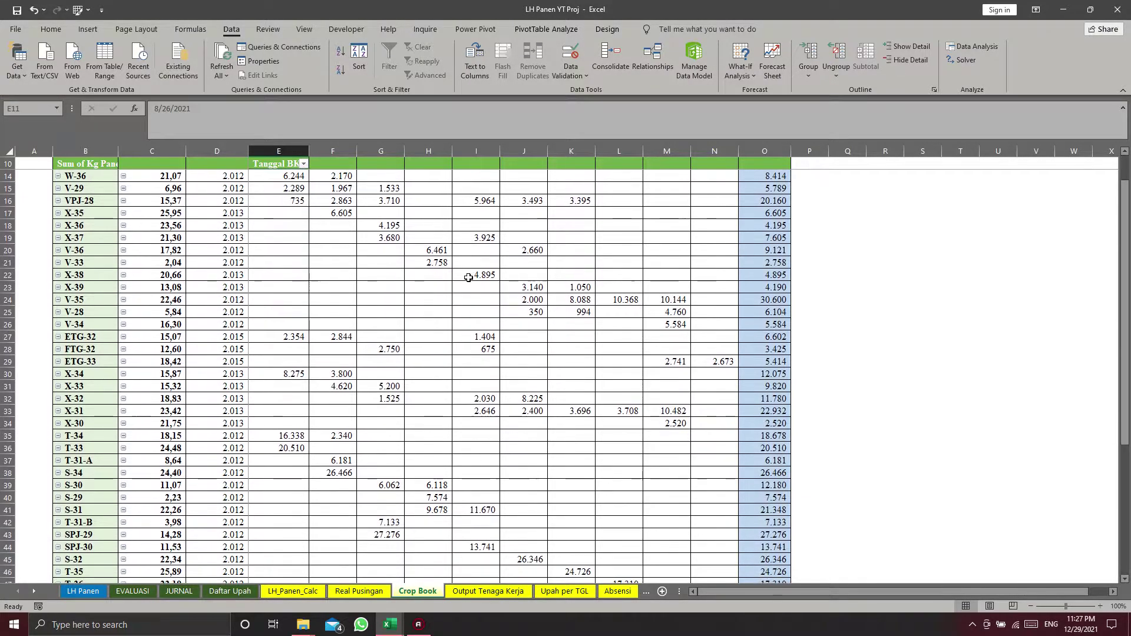
{"action": "scroll", "coordinate": [468, 277], "scroll_direction": "down", "scroll_amount": 4}
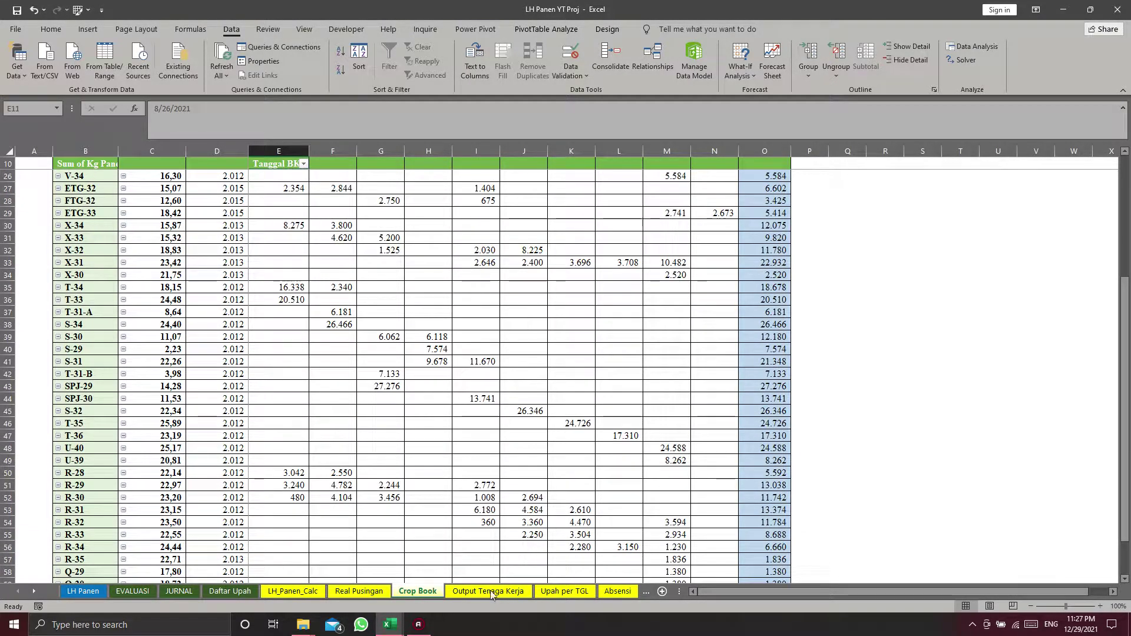
Check the daily output per worker on Output Tenaga Kerja and the daily wages per worker on Upah per TGL
{"action": "left_click", "coordinate": [488, 591]}
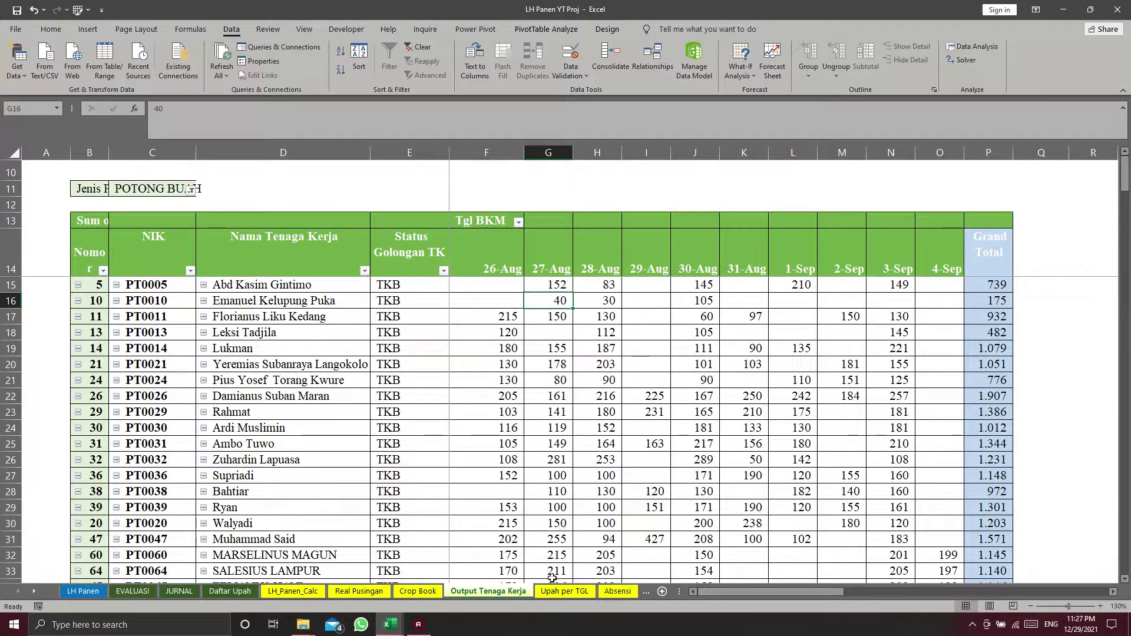
{"action": "left_click", "coordinate": [564, 591]}
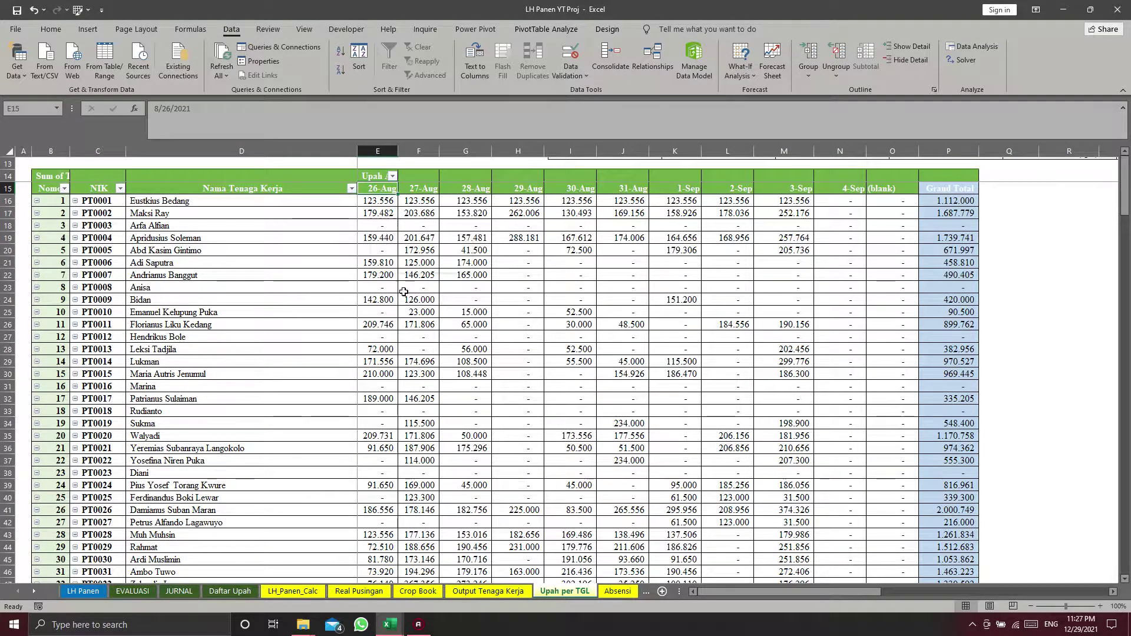
{"action": "scroll", "coordinate": [401, 285], "scroll_direction": "down", "scroll_amount": 5}
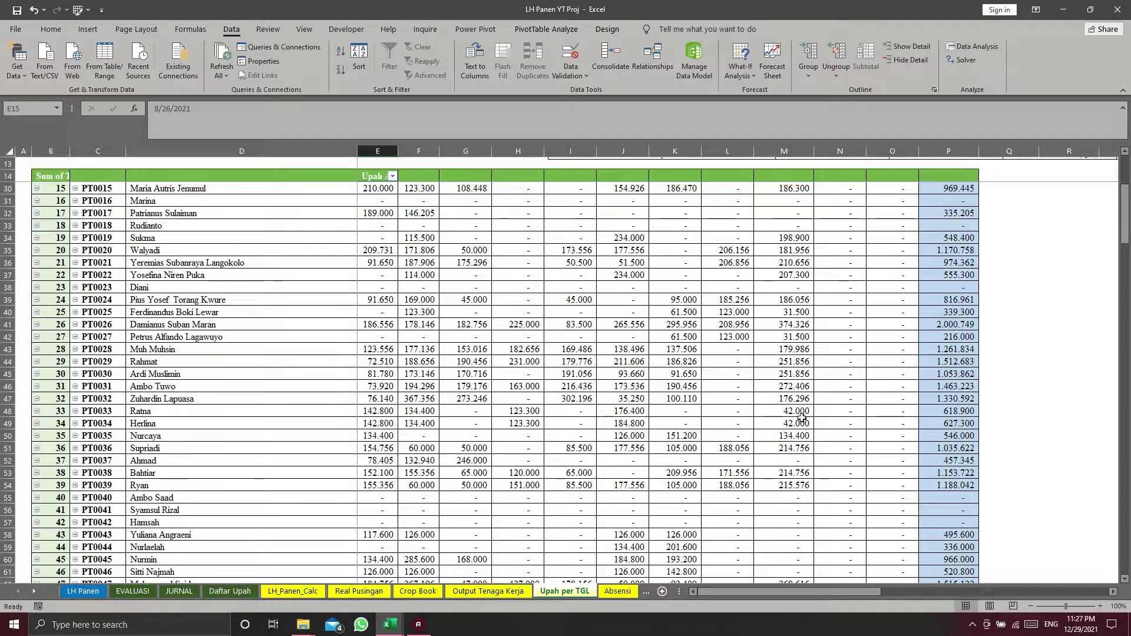
Review the Absensi sheet's daily attendance codes per worker, inspecting sample KB, HL and NK cells
{"action": "left_click", "coordinate": [615, 590]}
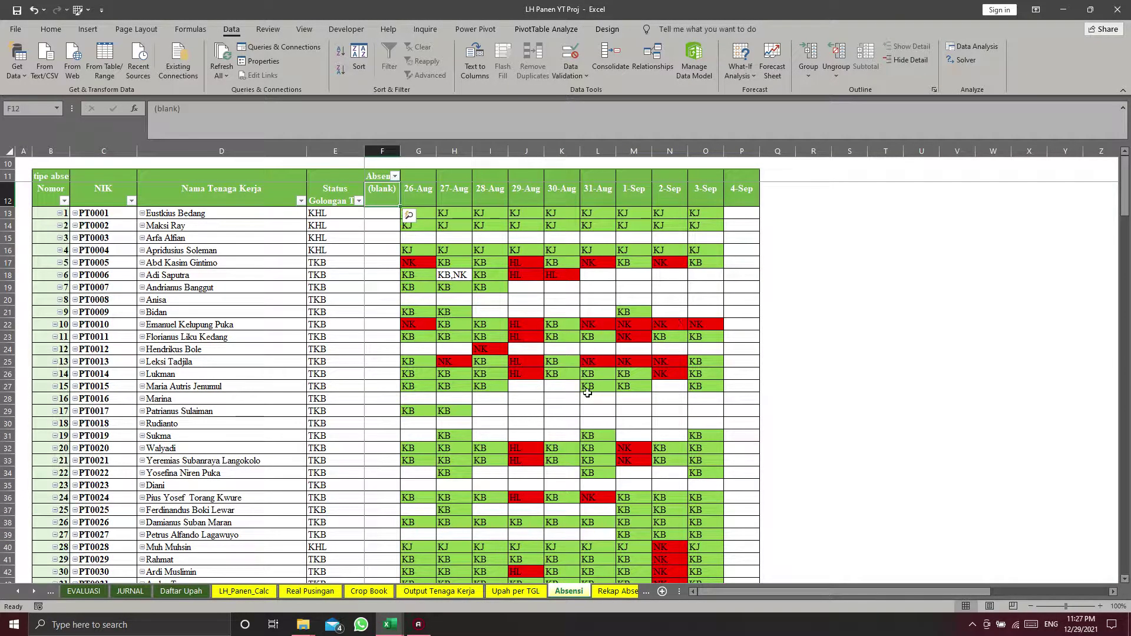
{"action": "scroll", "coordinate": [587, 393], "scroll_direction": "down", "scroll_amount": 10}
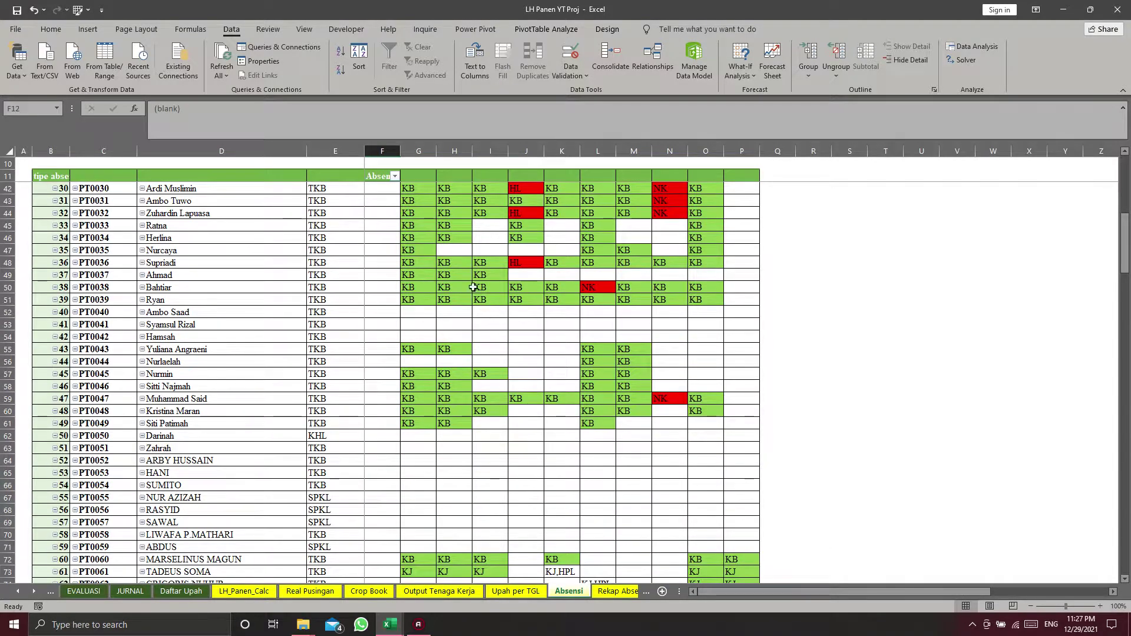
{"action": "left_click", "coordinate": [442, 275]}
{"action": "left_click", "coordinate": [517, 262]}
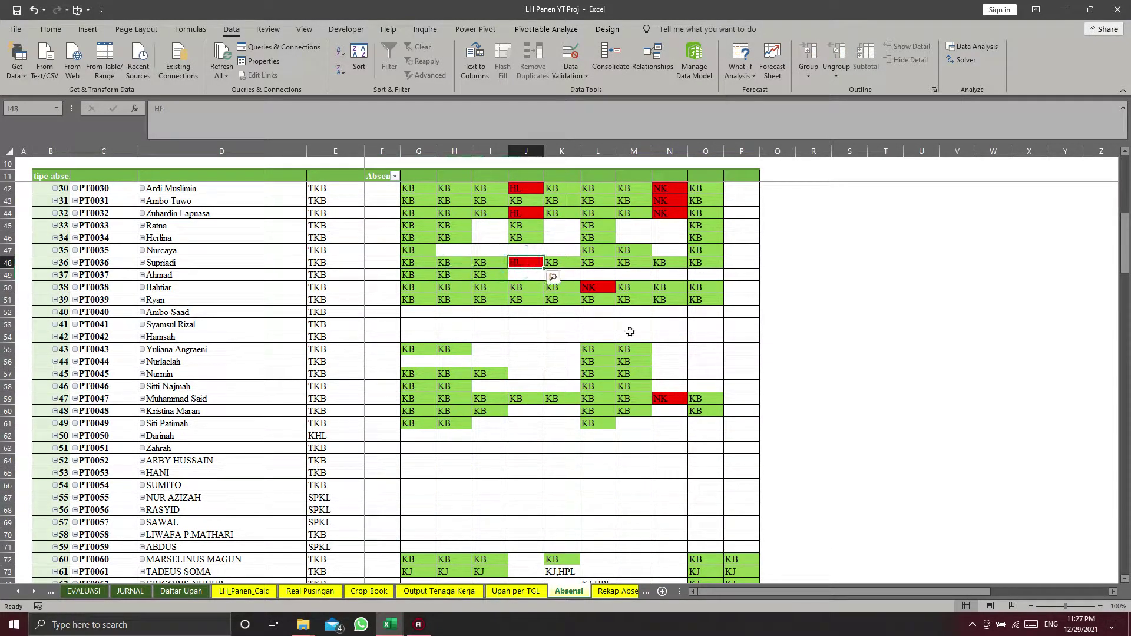
{"action": "left_click", "coordinate": [669, 214]}
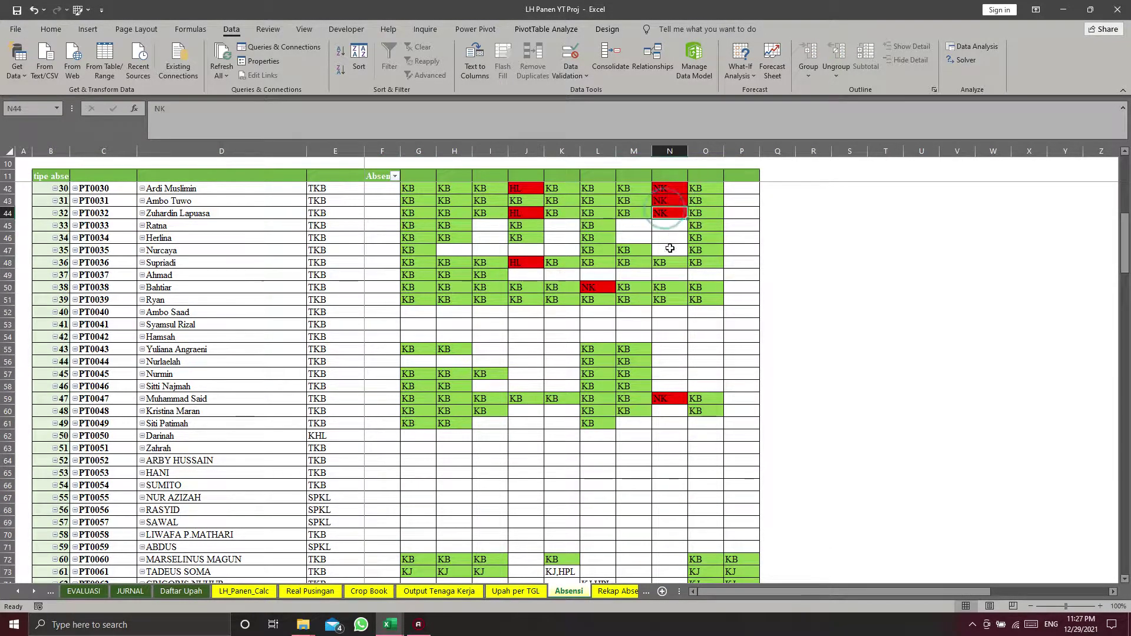
Review the Rekap Absen attendance day counts per worker down to the Grand Total, and return to the CHECK sheet
{"action": "left_click", "coordinate": [618, 592]}
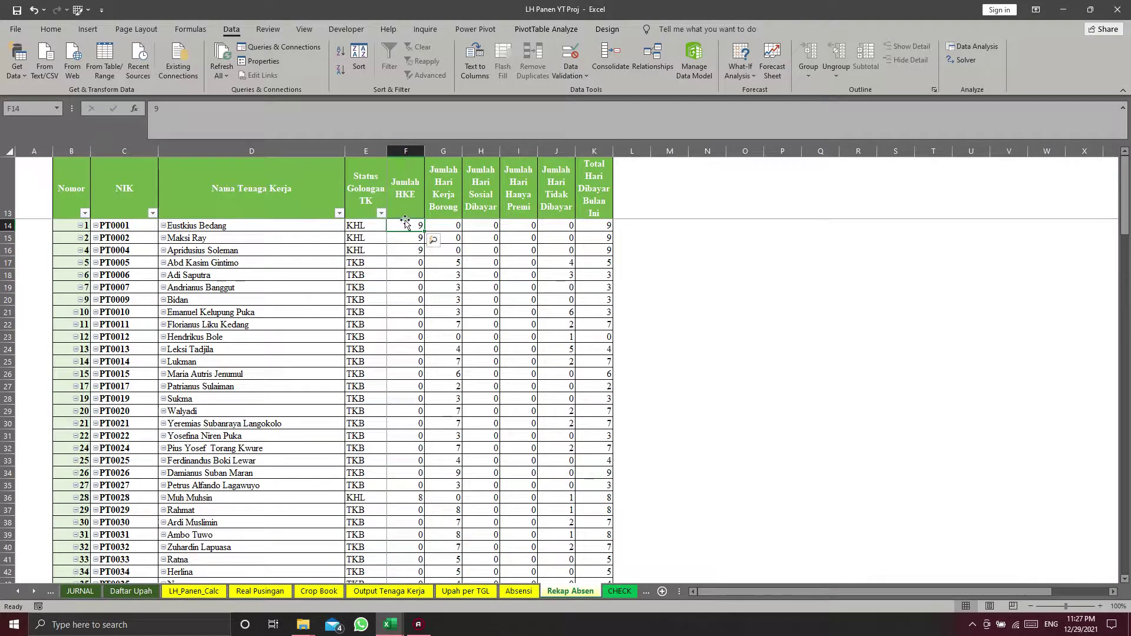
{"action": "left_click_drag", "start_coordinate": [407, 228], "coordinate": [406, 251]}
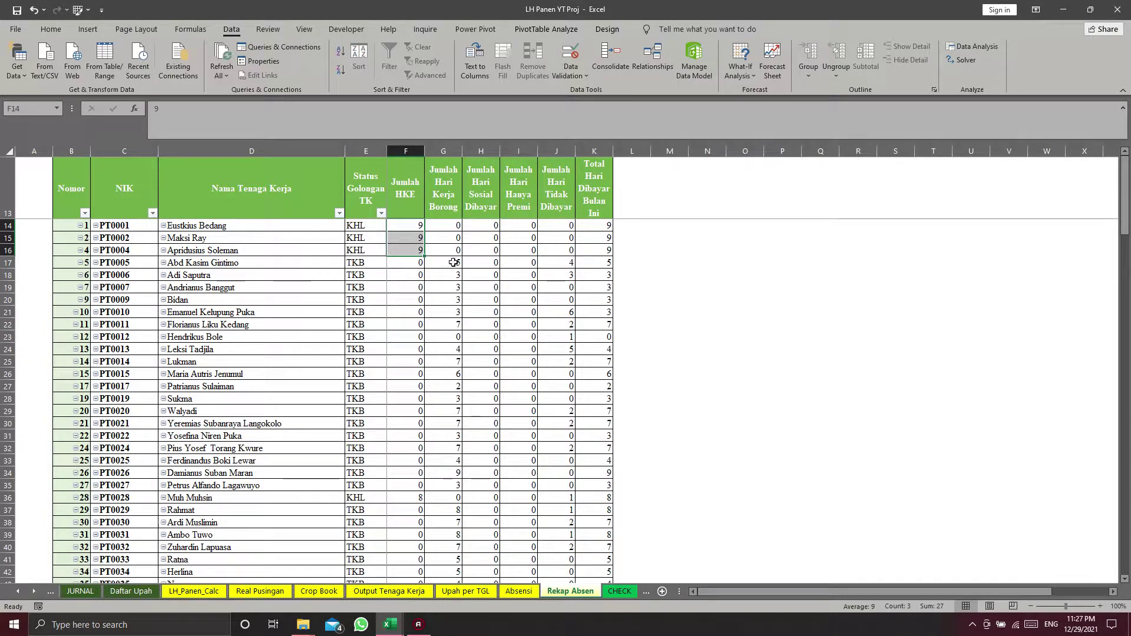
{"action": "scroll", "coordinate": [499, 415], "scroll_direction": "down", "scroll_amount": 3}
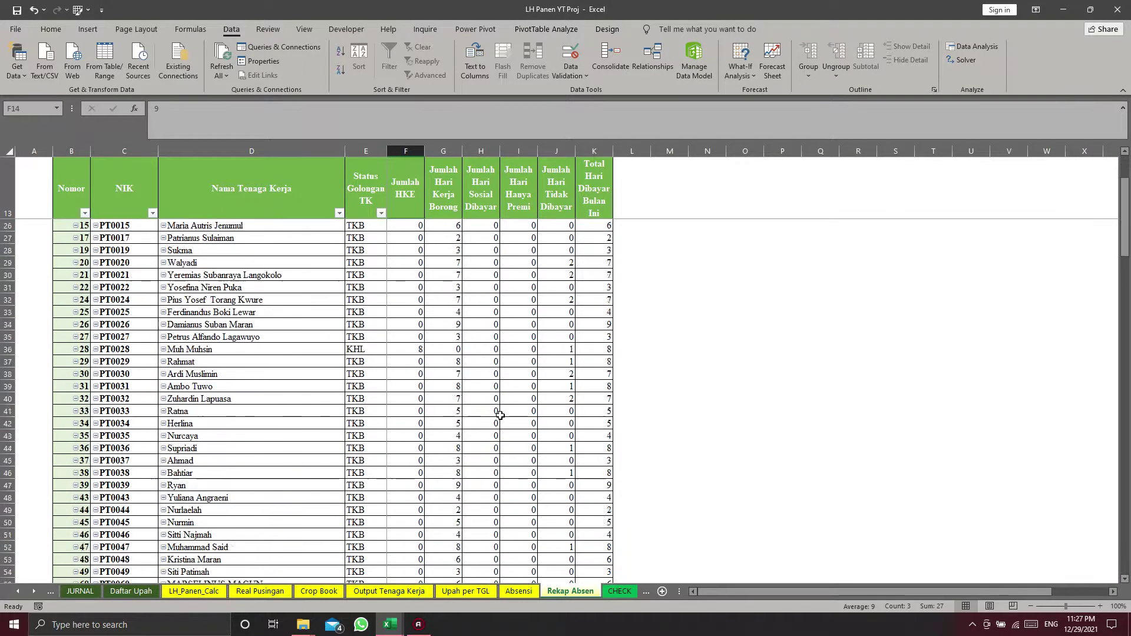
{"action": "scroll", "coordinate": [499, 415], "scroll_direction": "down", "scroll_amount": 20}
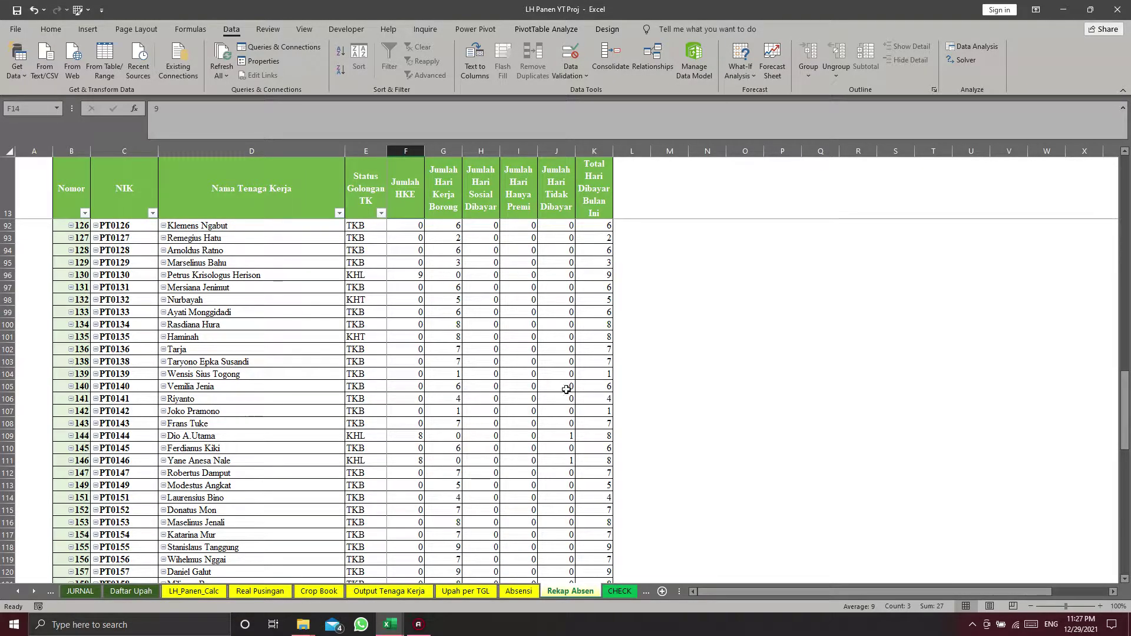
{"action": "left_click", "coordinate": [596, 249]}
{"action": "scroll", "coordinate": [598, 467], "scroll_direction": "down", "scroll_amount": 16}
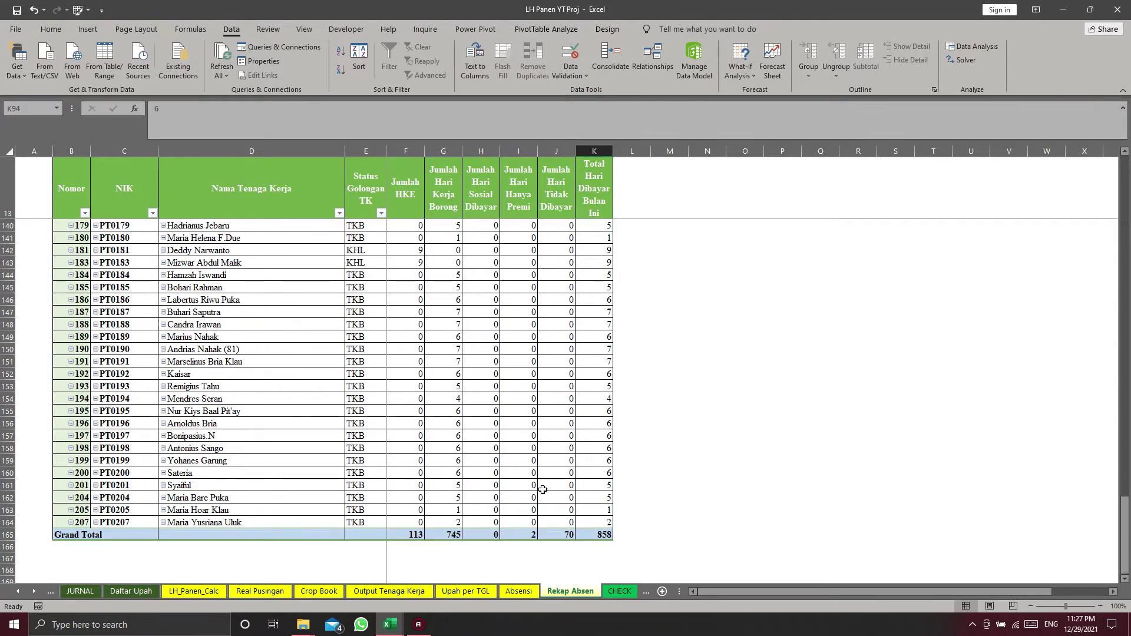
{"action": "left_click", "coordinate": [606, 593]}
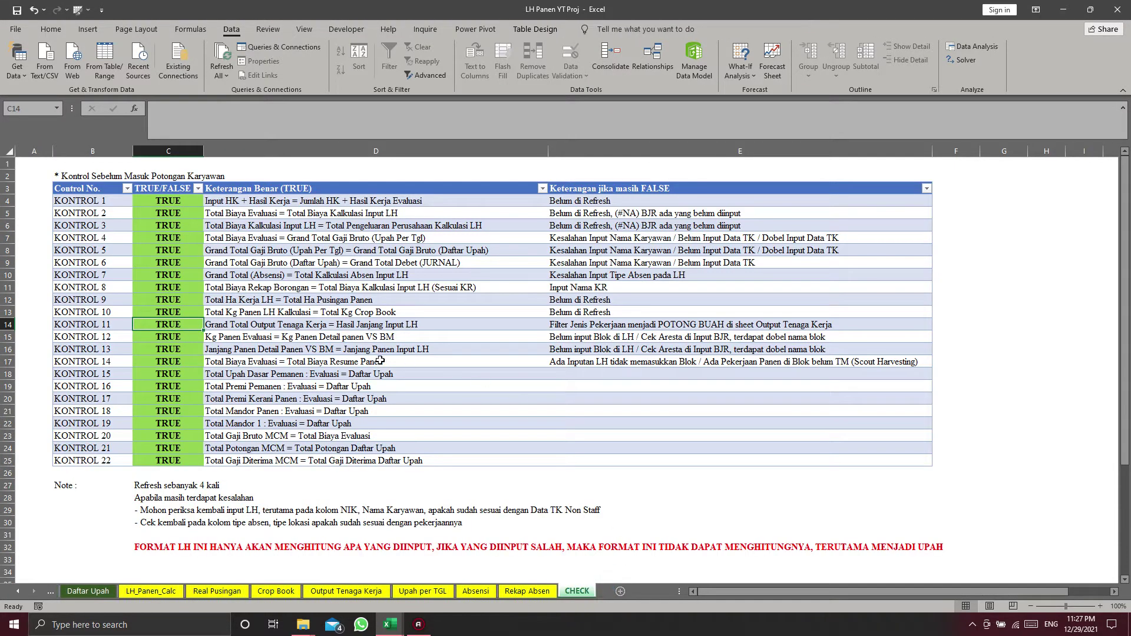